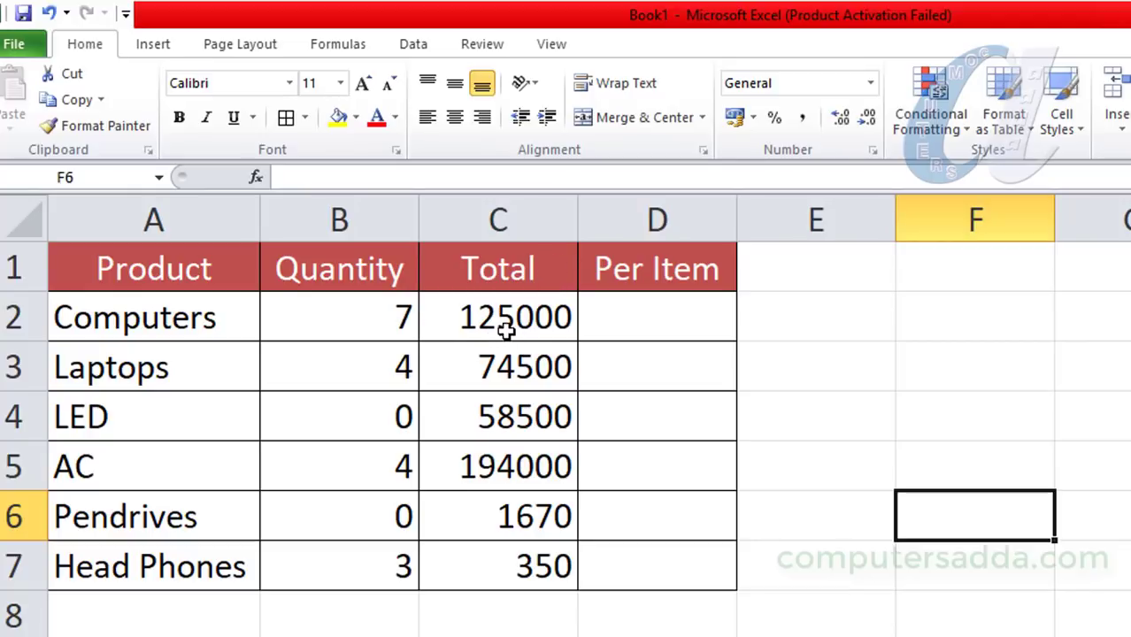
- Enter the formula =C2/B2 in D2 to compute Total per Quantity
click(651, 322)
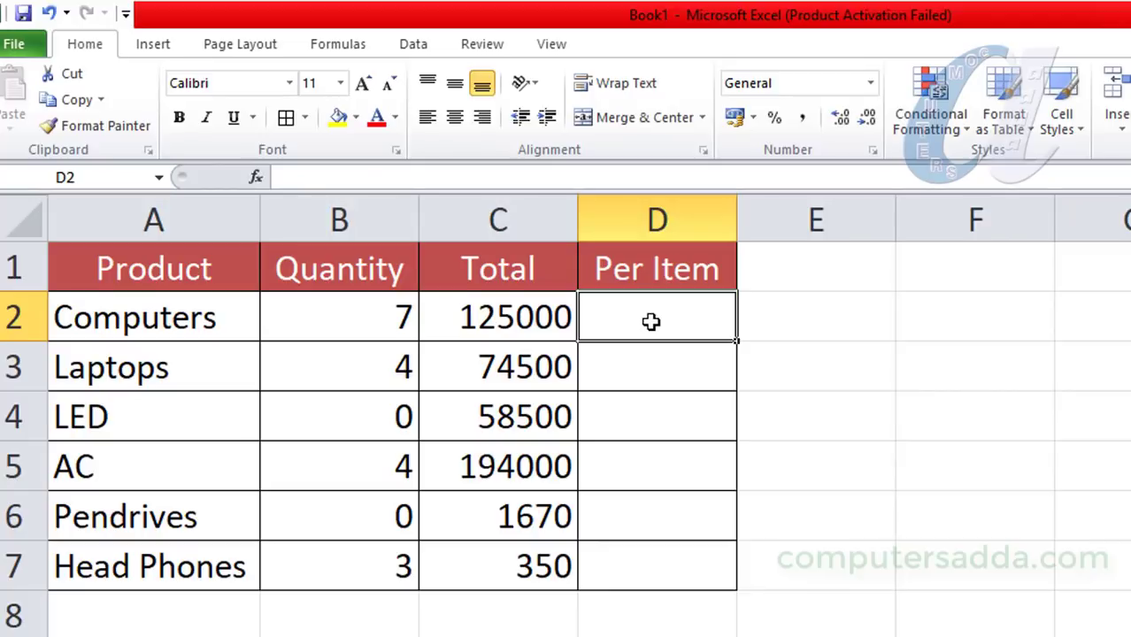
text(=)
click(510, 322)
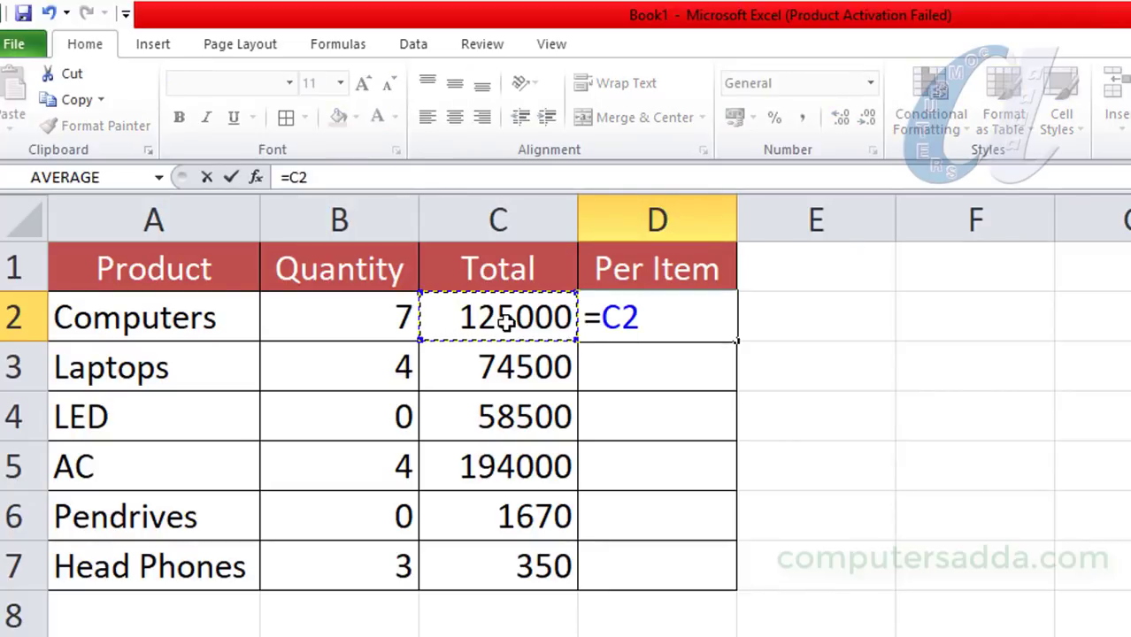
text(/)
click(363, 319)
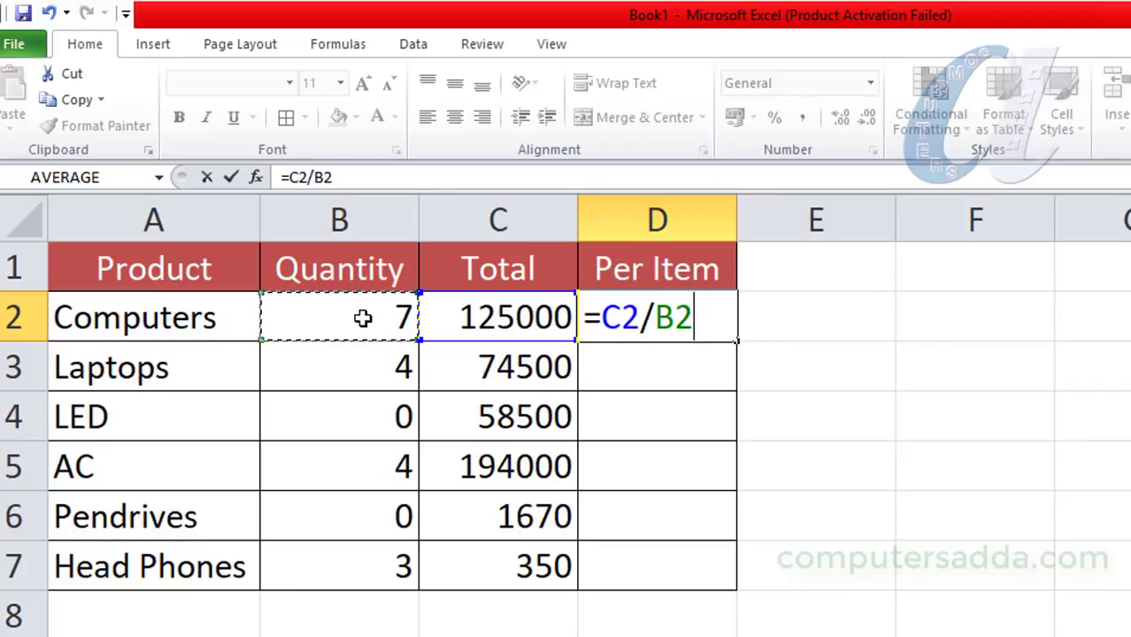
key(Return)
- Fill the D2 formula down to D7 and check the #DIV/0! results where quantity is zero
click(664, 319)
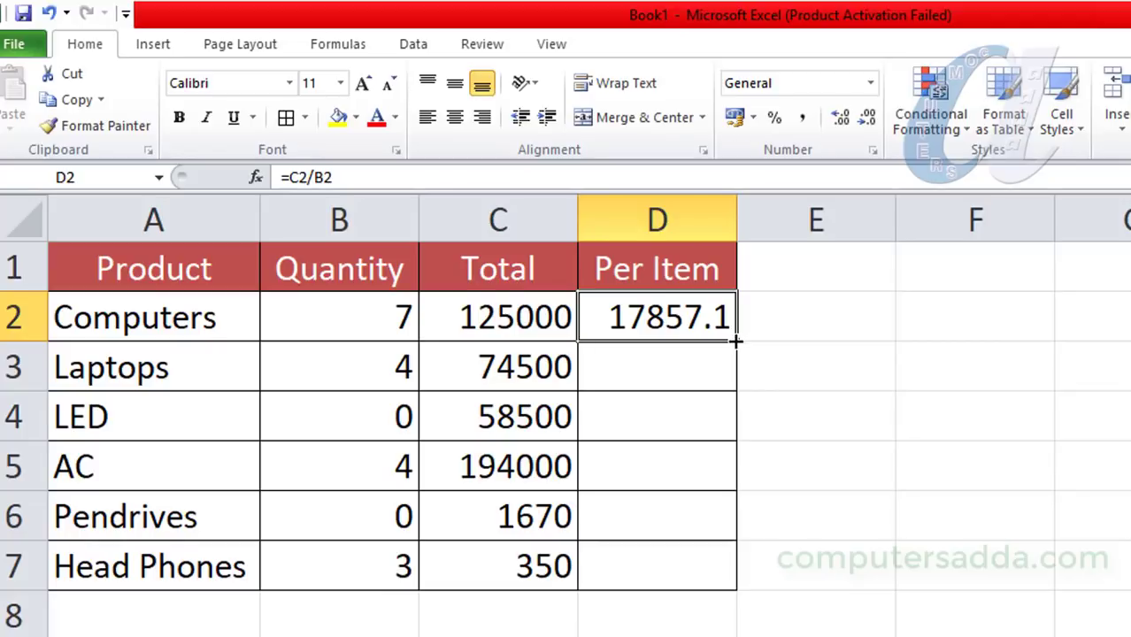
drag(735, 340, 718, 584)
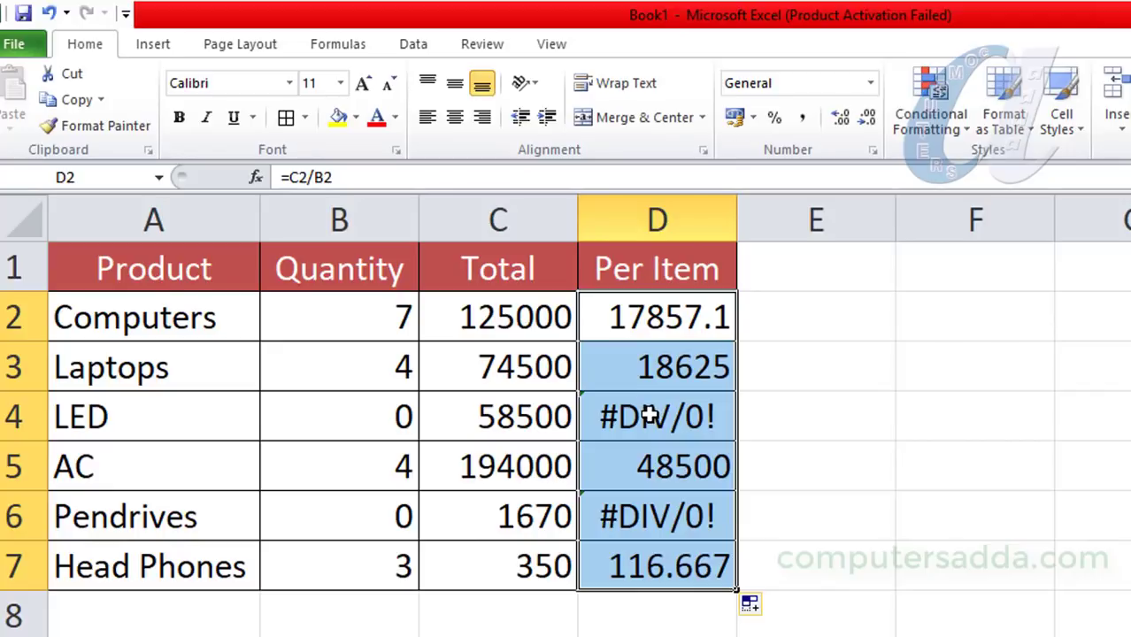
click(652, 416)
click(652, 523)
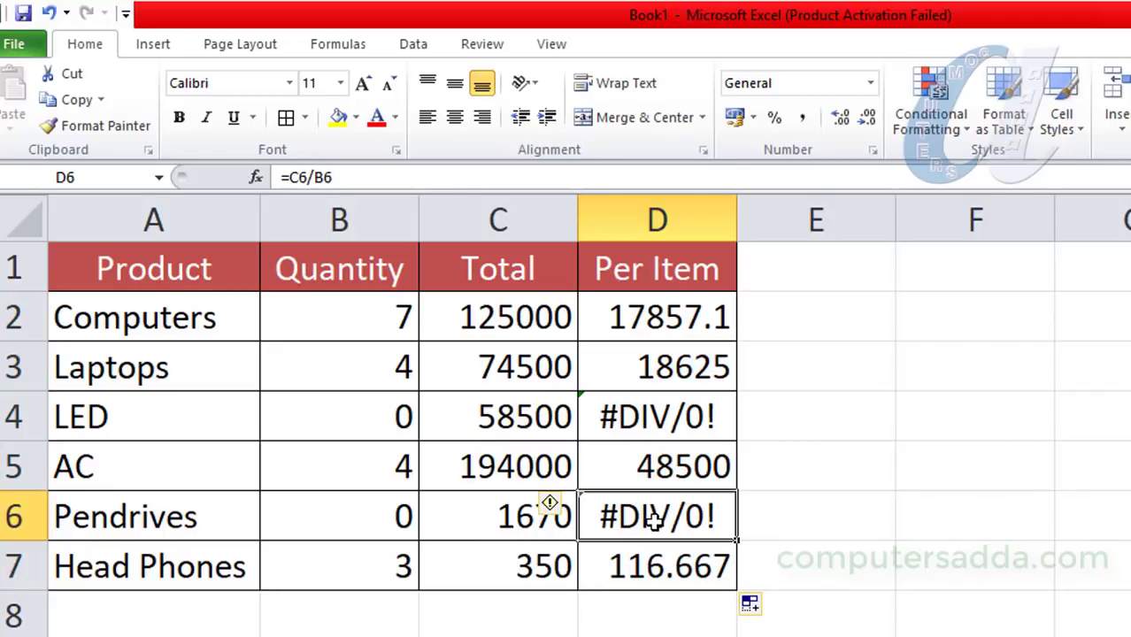
click(644, 426)
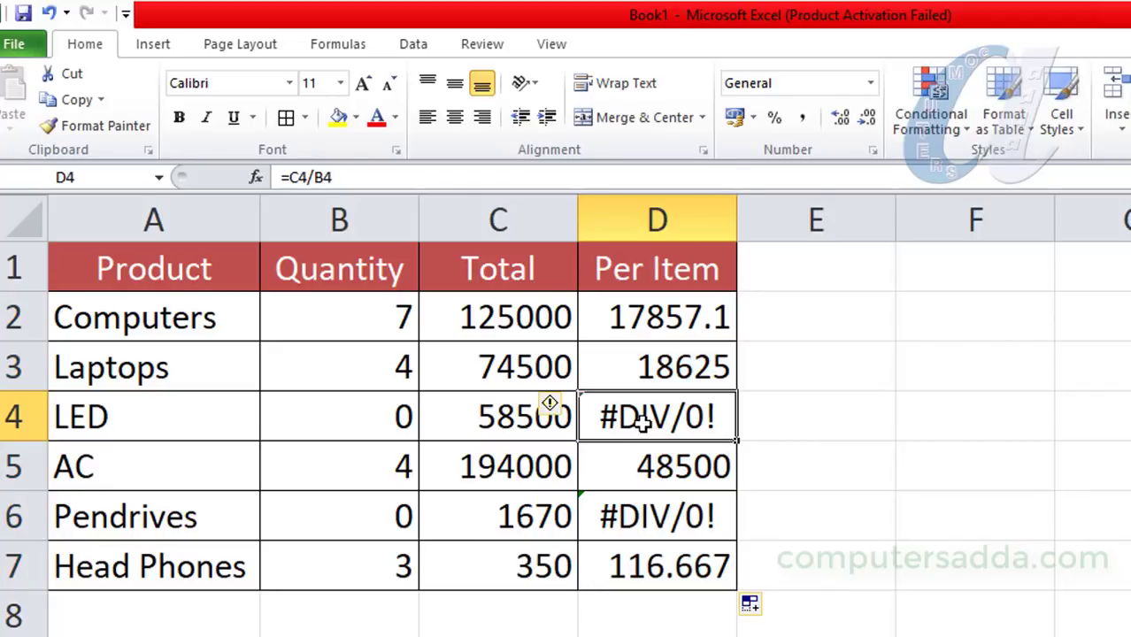
click(382, 421)
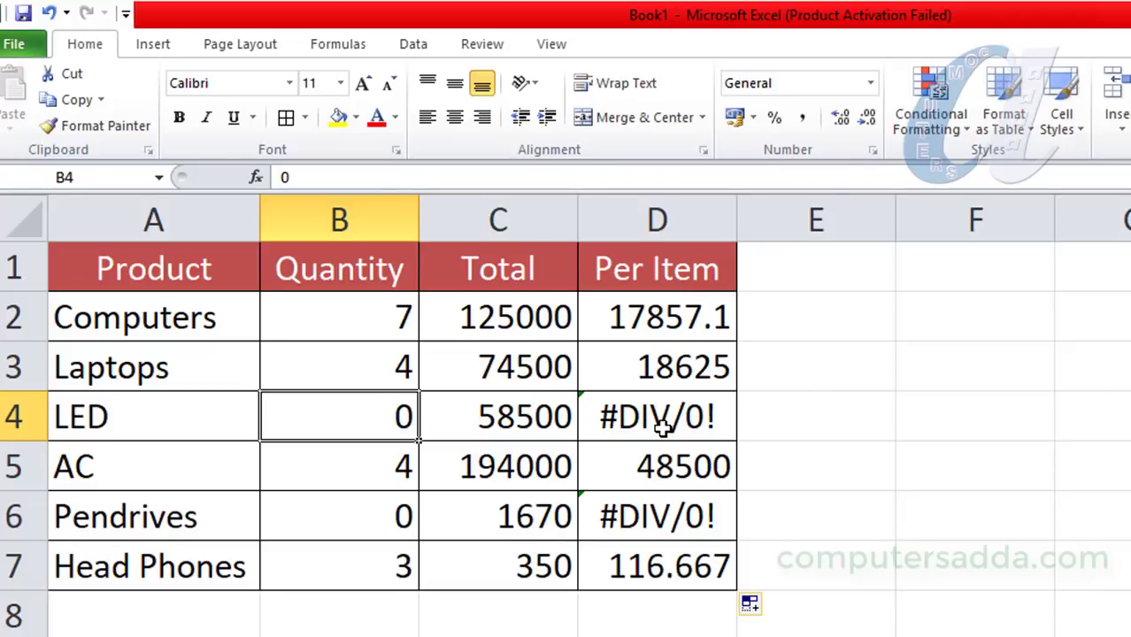
- Clear the old Per Item results in D2:D7
drag(649, 327, 650, 521)
key(Delete)
click(632, 576)
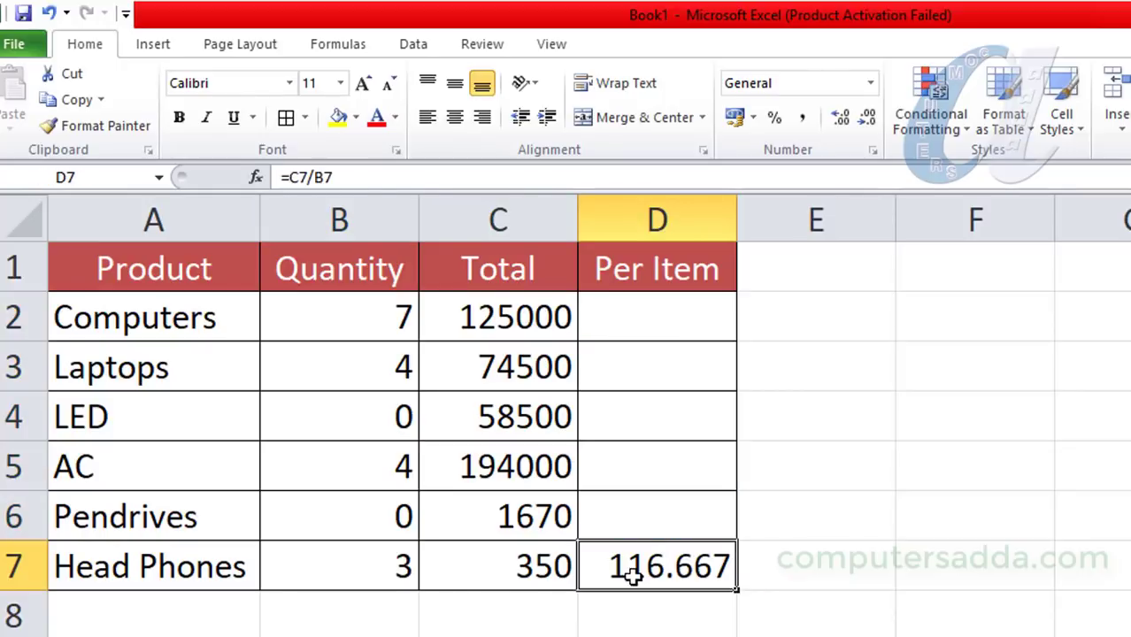
key(Delete)
- Enter =IFERROR(C2/B2,0) in D2
click(630, 310)
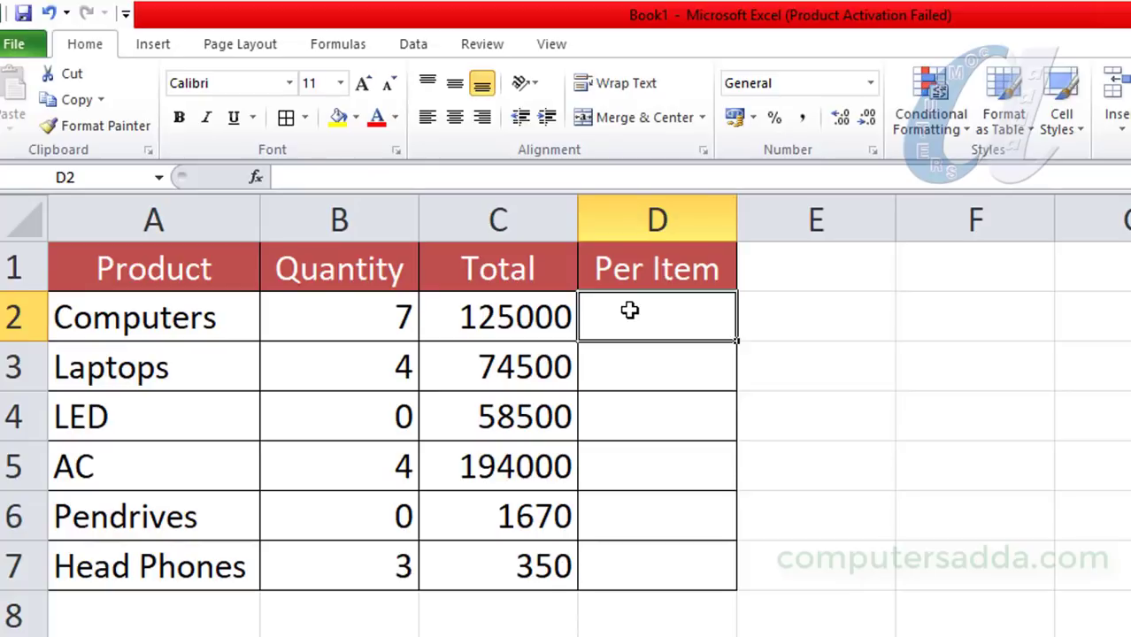
text(=ifer)
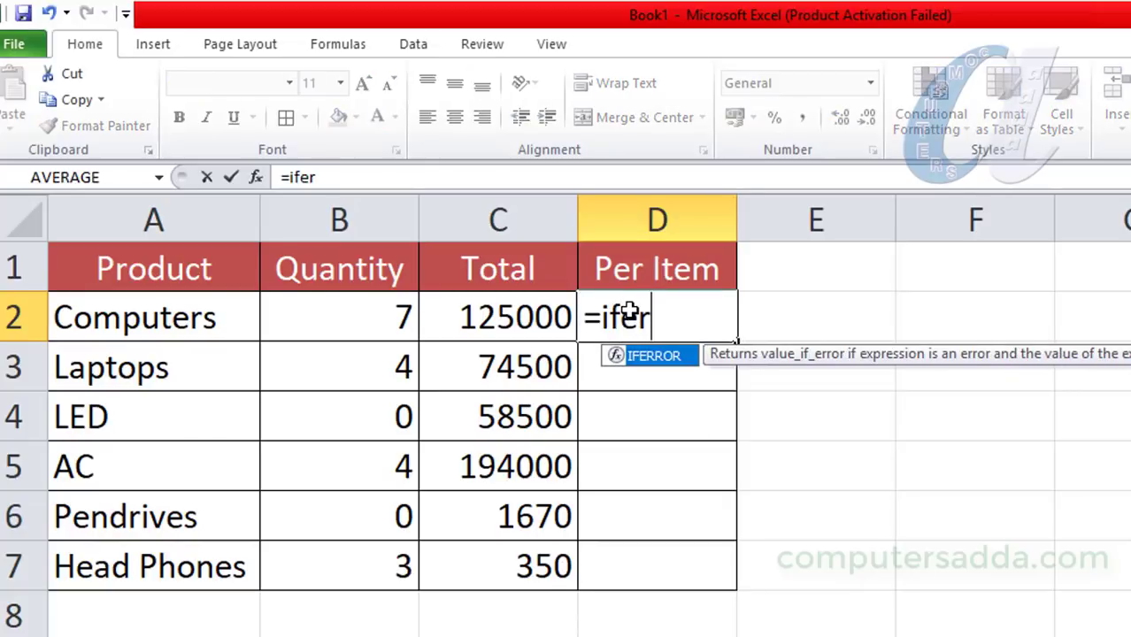
key(Tab)
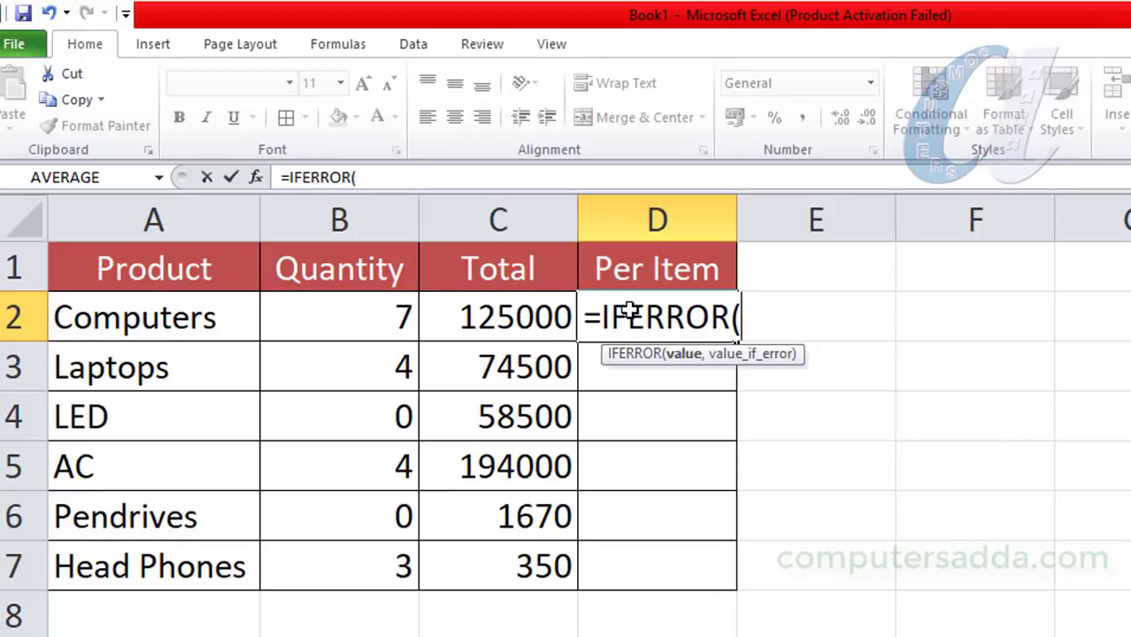
click(520, 323)
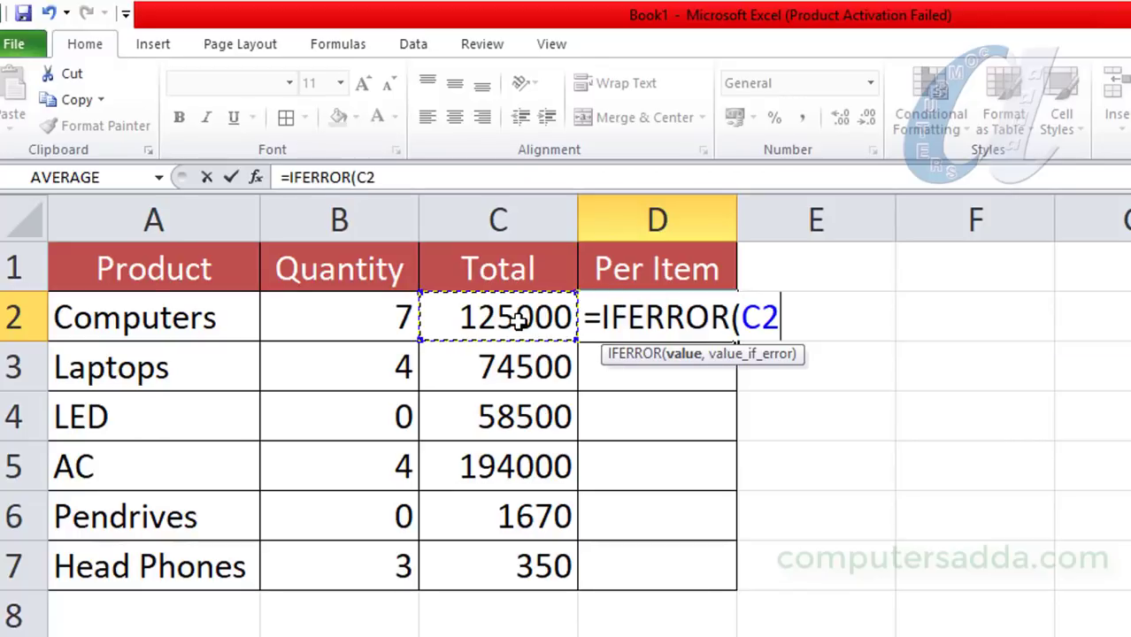
text(/)
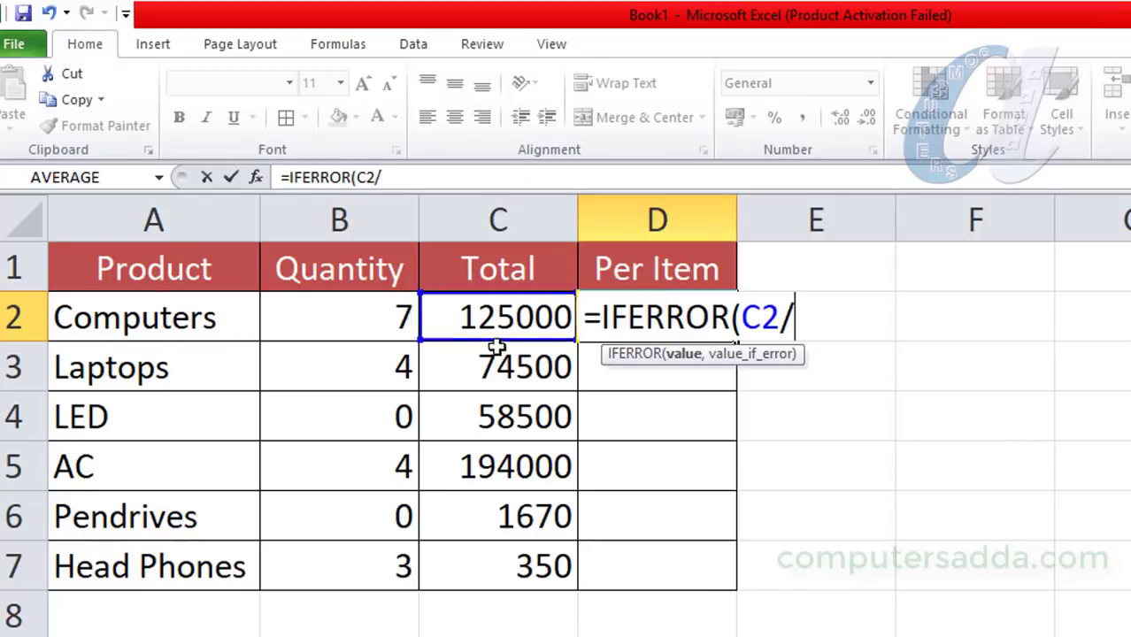
click(369, 323)
text(,)
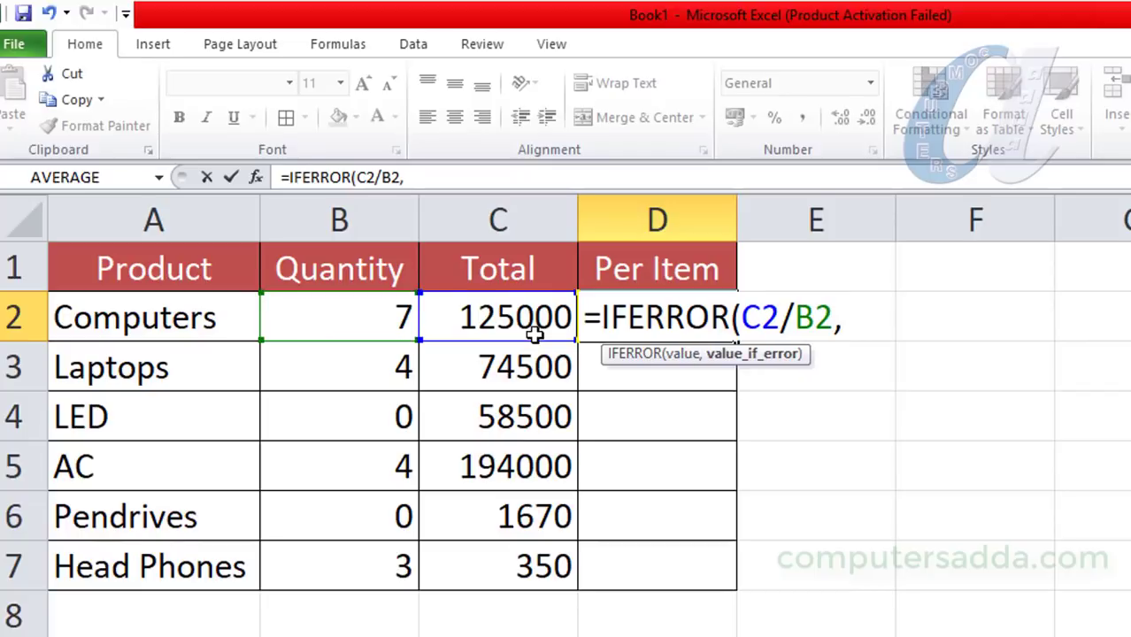
text(0))
key(Return)
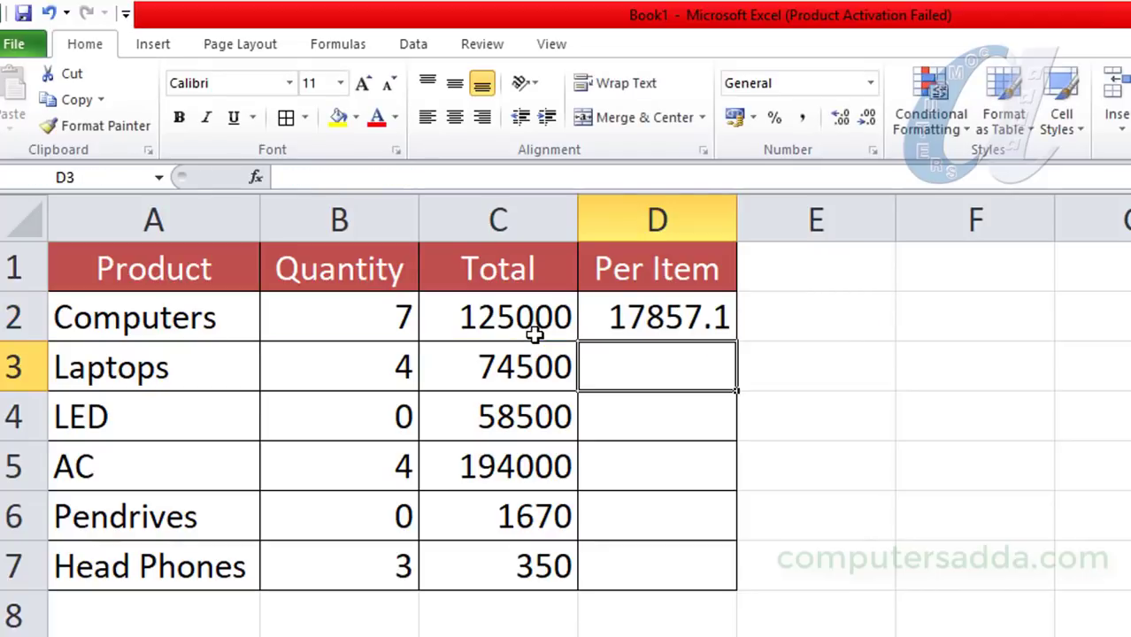
- Fill the IFERROR formula down to D7 and verify LED and Pendrives now show 0
click(671, 320)
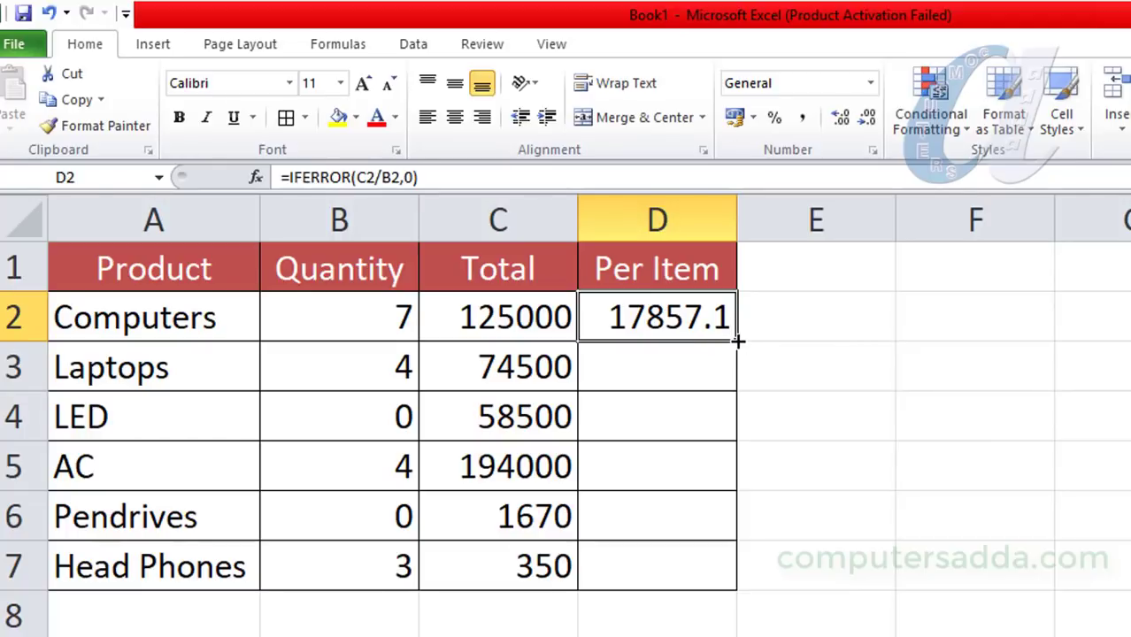
double_click(738, 341)
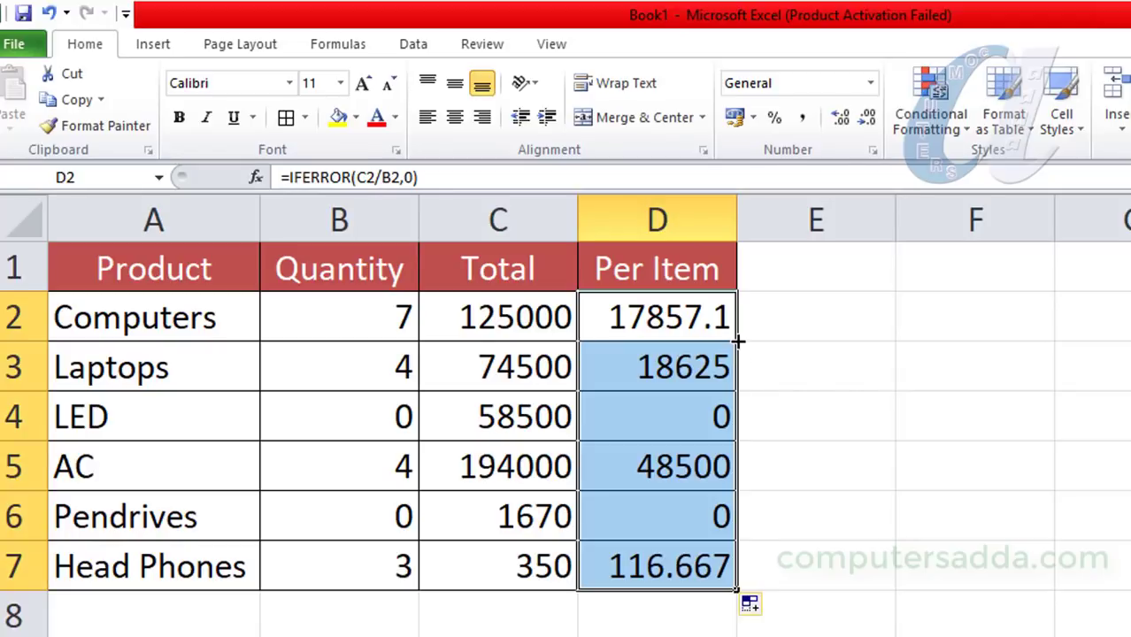
click(698, 417)
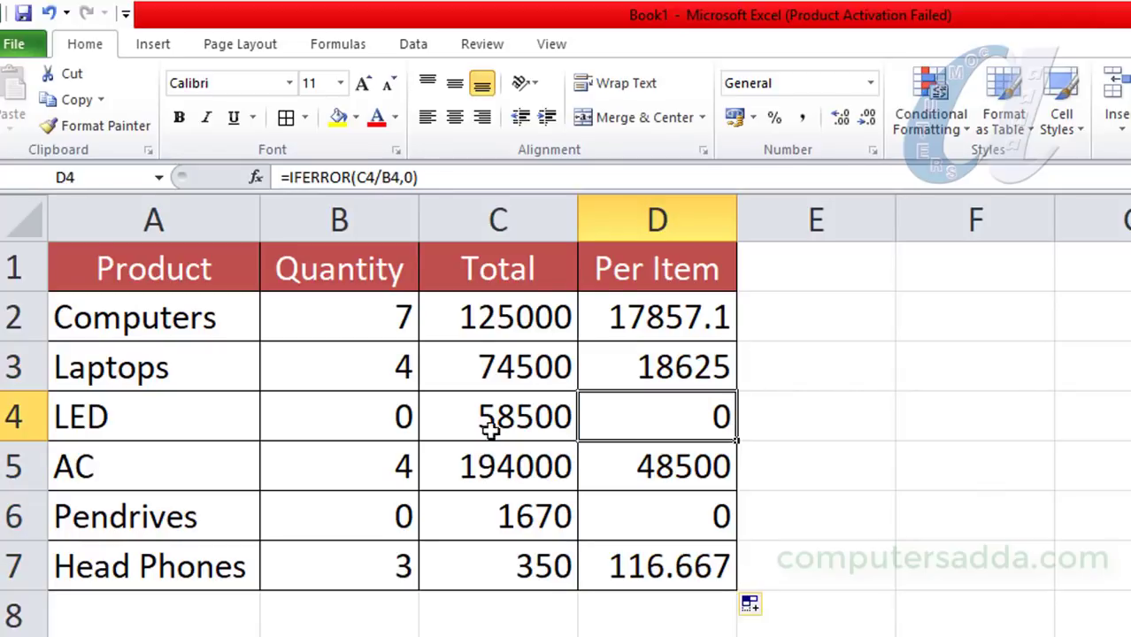
click(699, 518)
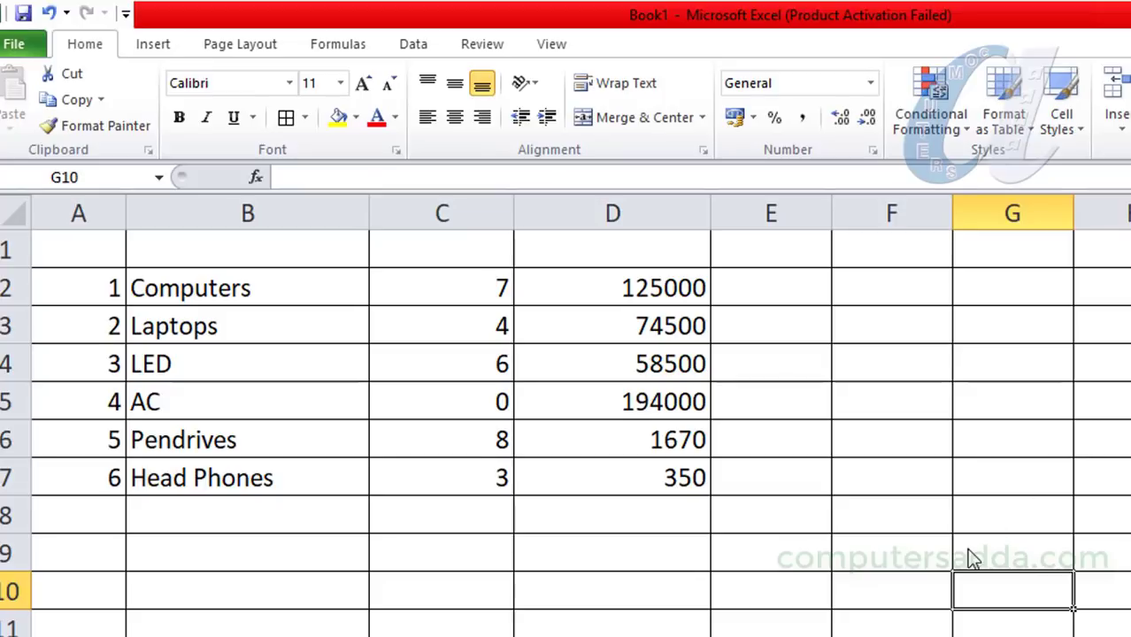
- Auto-fit column C to its single-digit quantities, undoing the auto-fit on column D
click(447, 210)
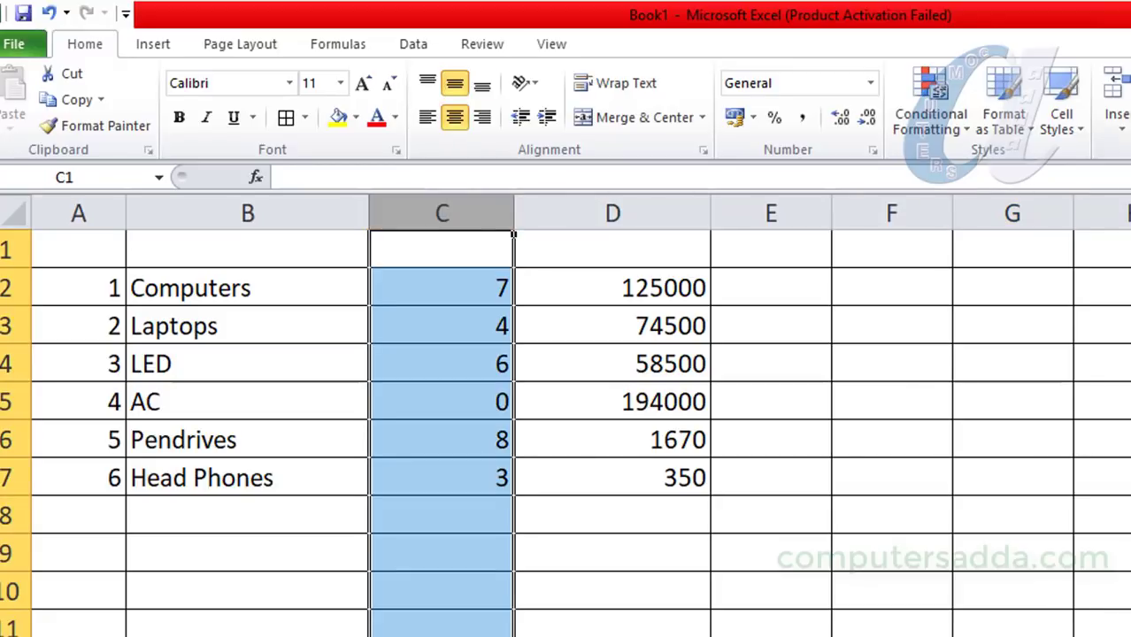
double_click(513, 233)
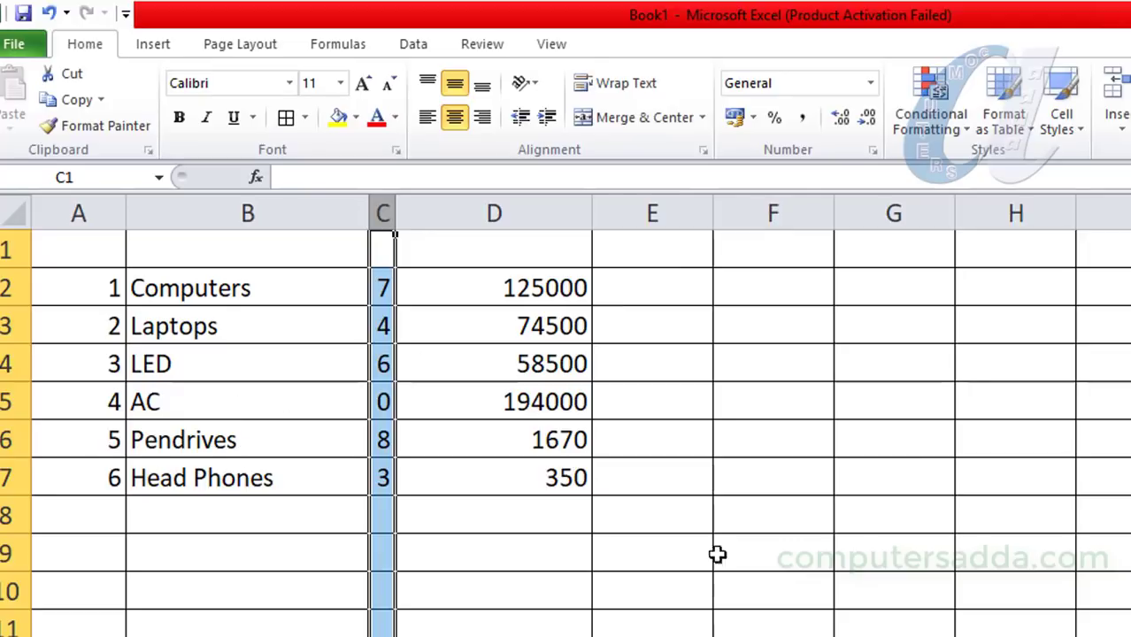
key(ctrl+z)
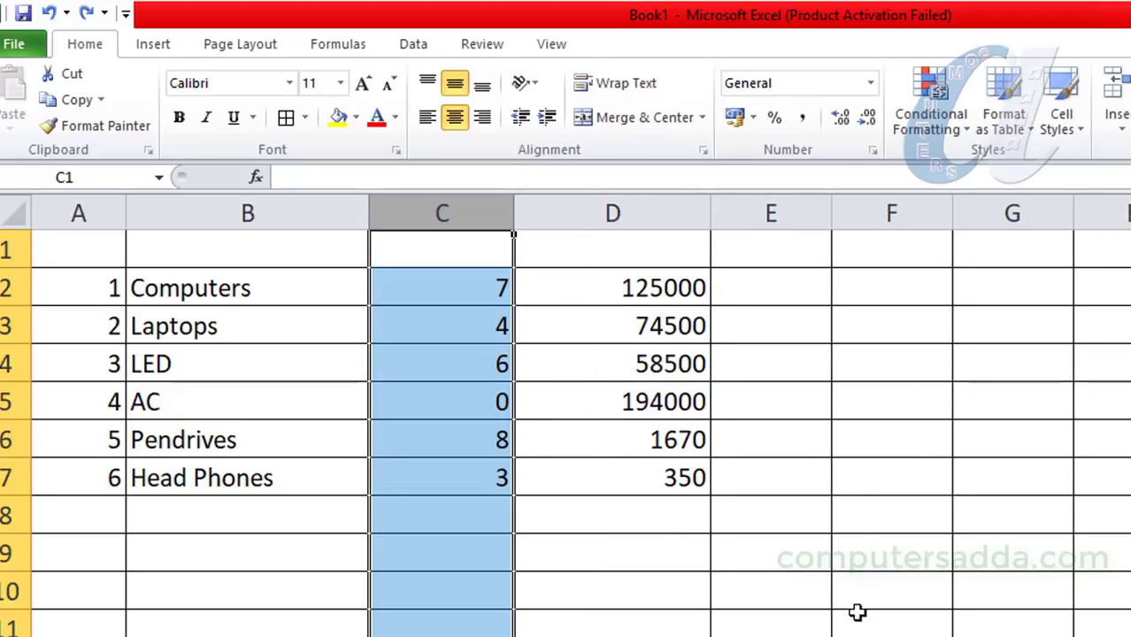
click(857, 613)
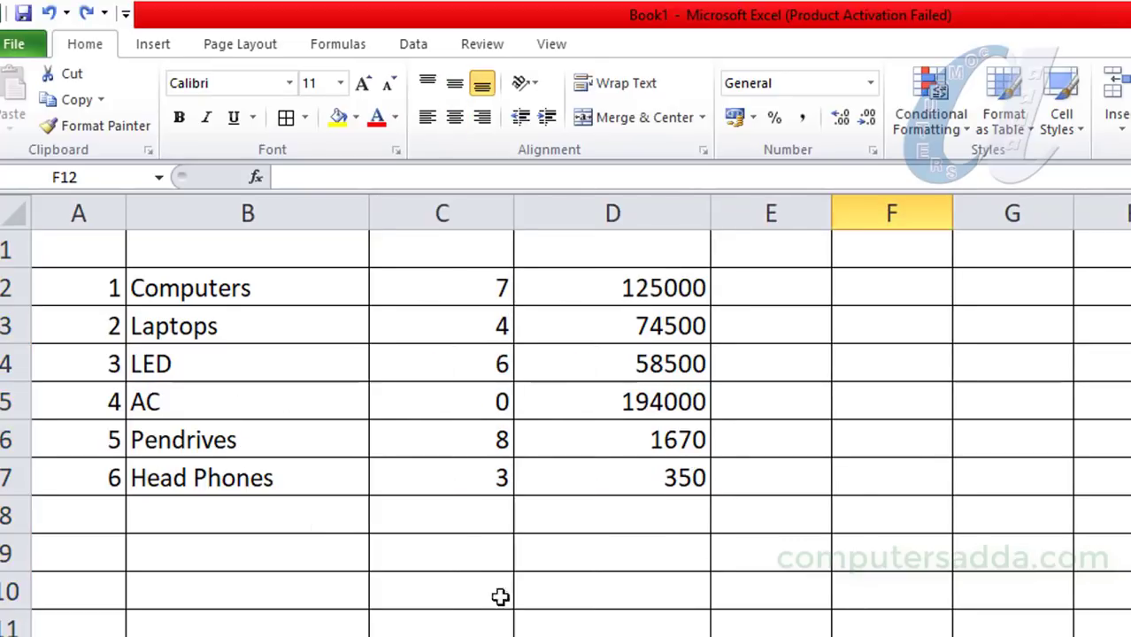
double_click(513, 210)
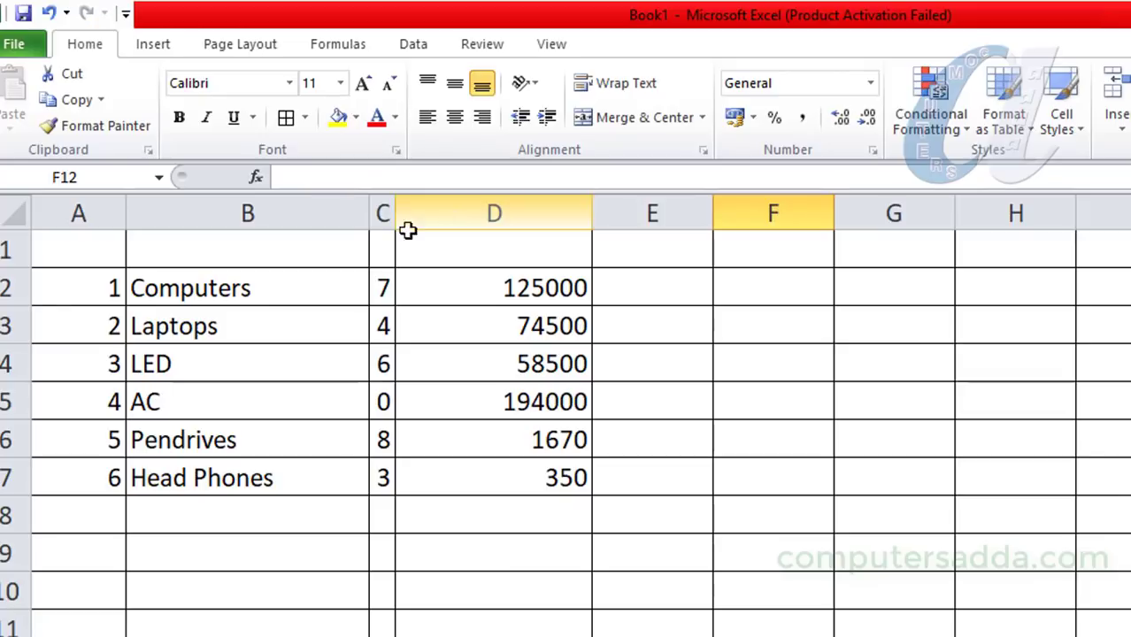
double_click(592, 214)
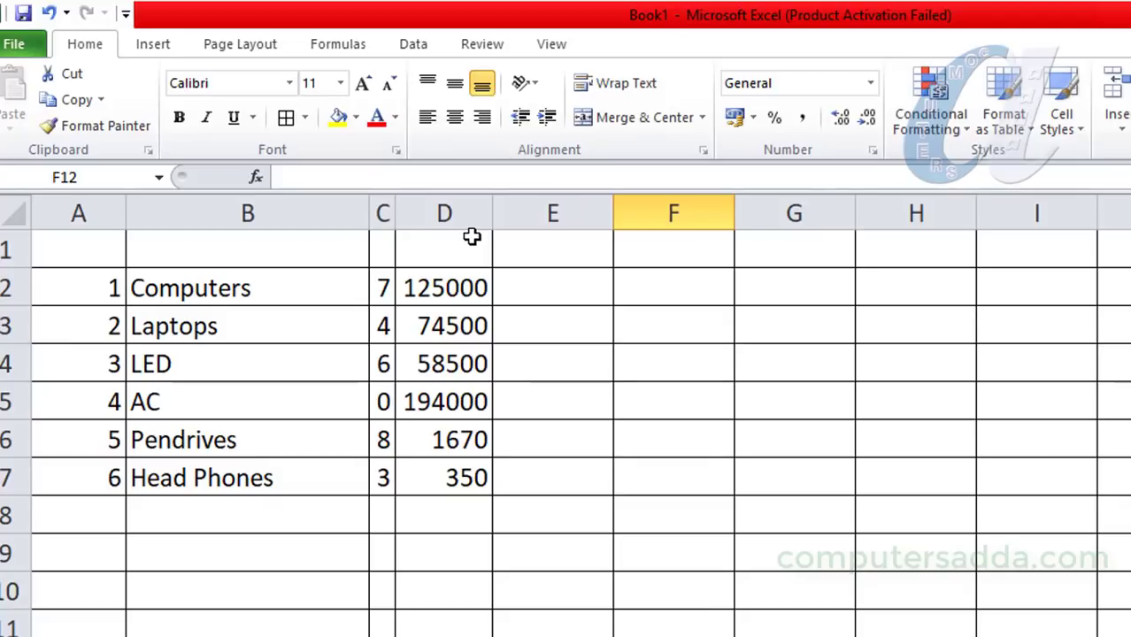
key(ctrl+z)
key(ctrl+z)
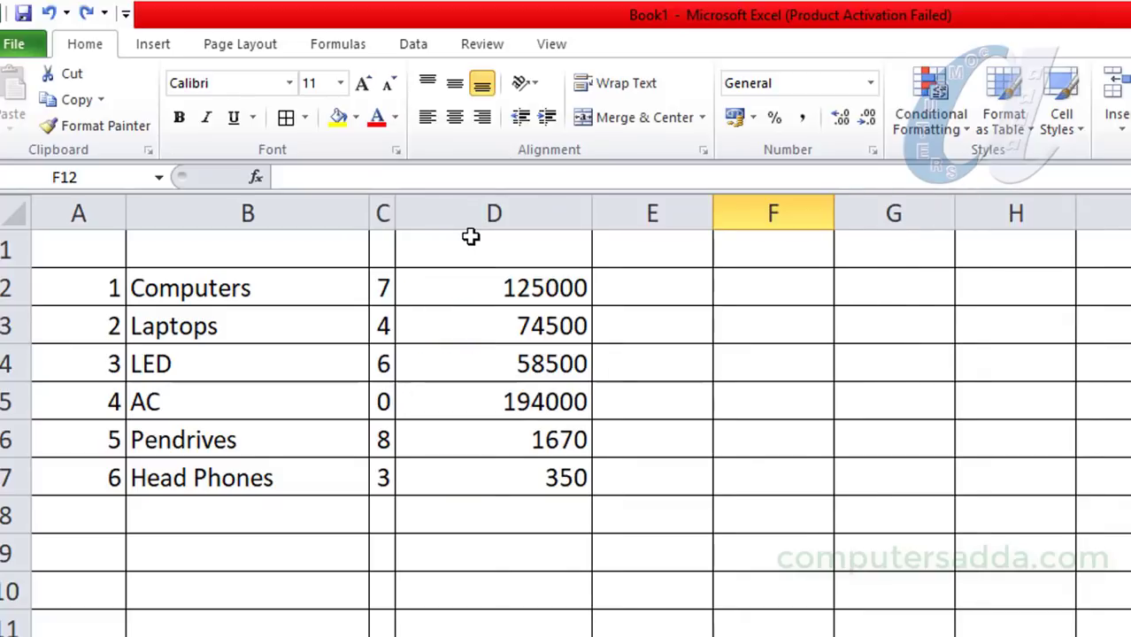
- Auto-fit columns A–D wider and return rows 3 and 5 to normal height
drag(84, 212, 644, 230)
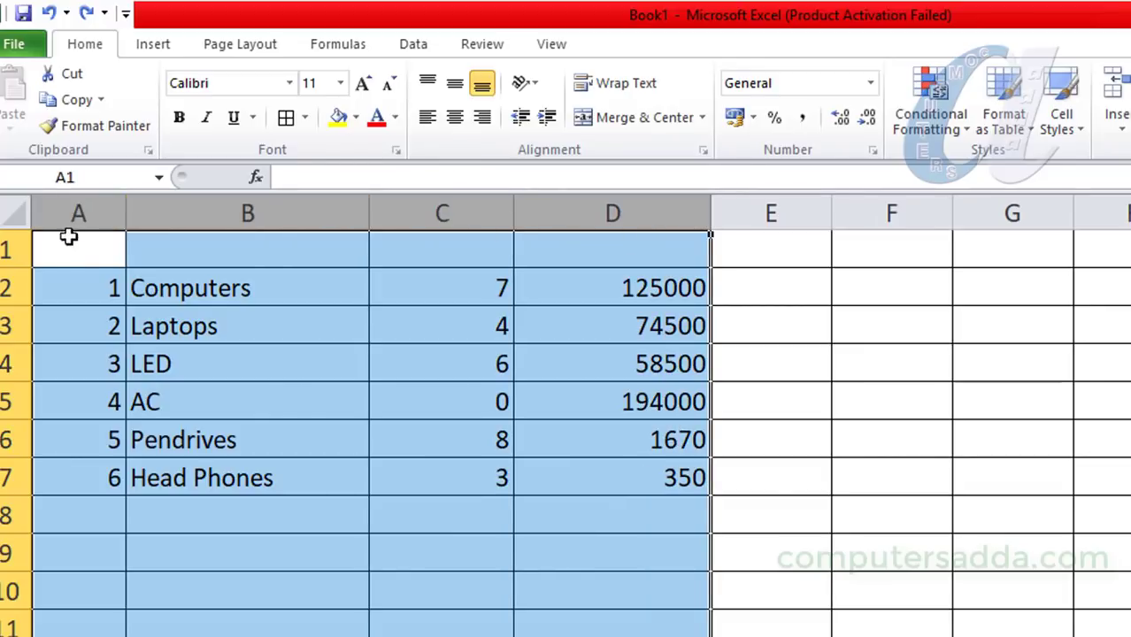
double_click(126, 213)
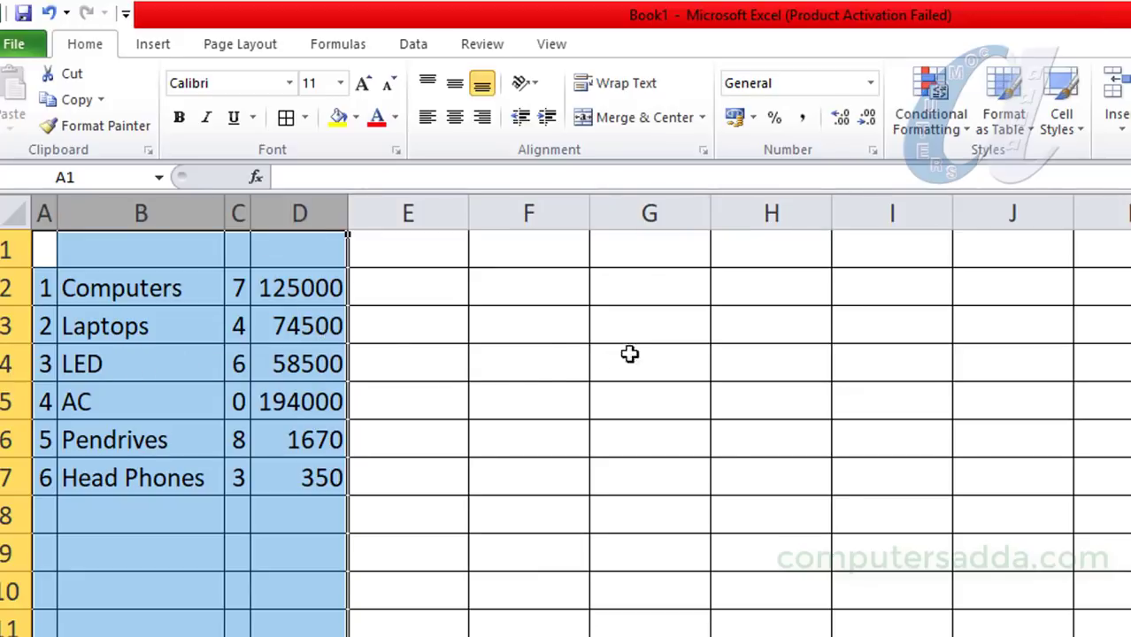
drag(6, 342, 7, 393)
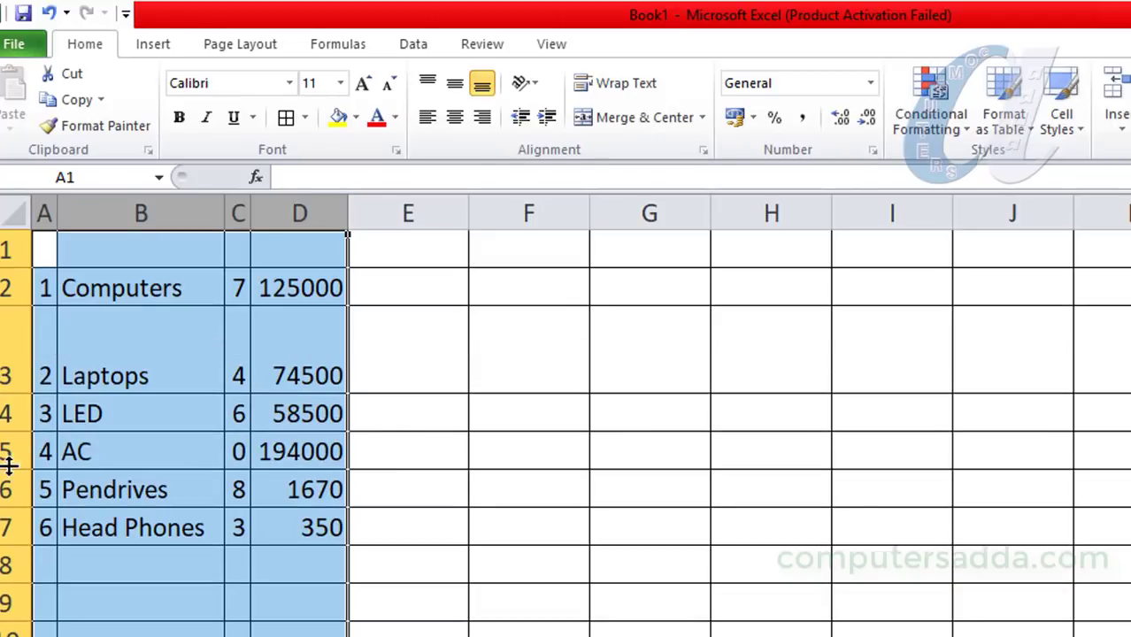
drag(7, 471, 7, 533)
click(548, 451)
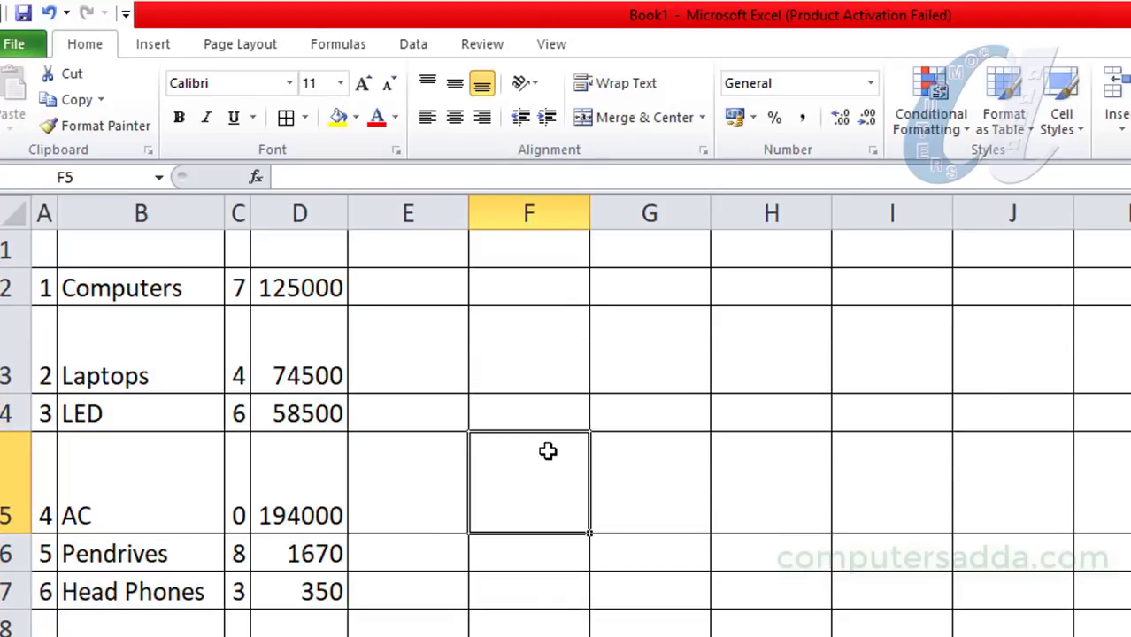
double_click(4, 532)
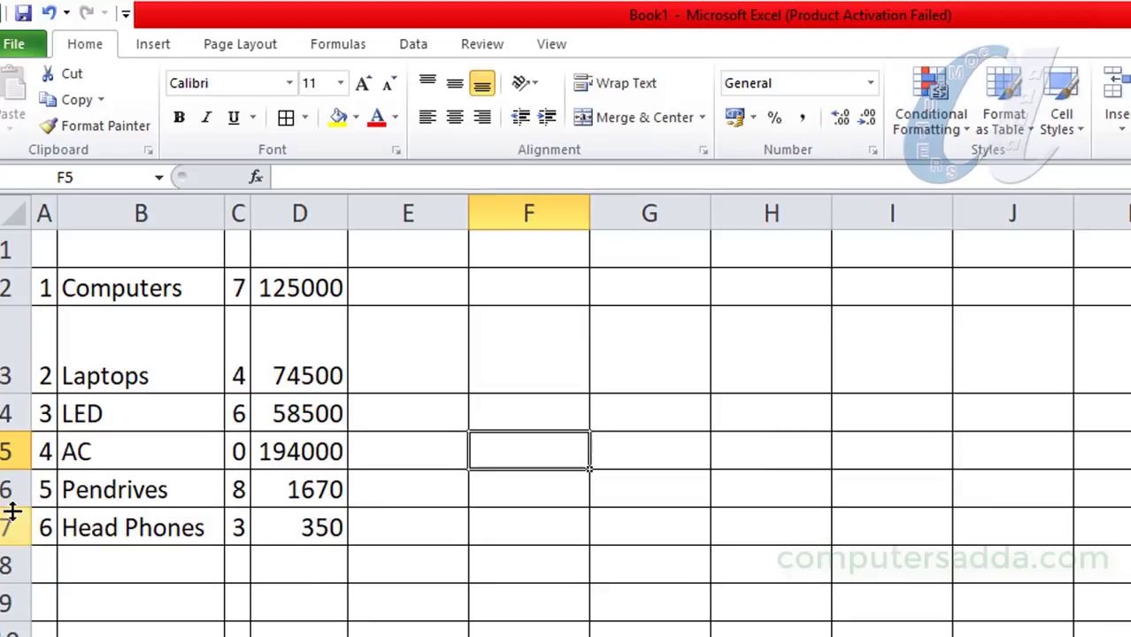
double_click(15, 395)
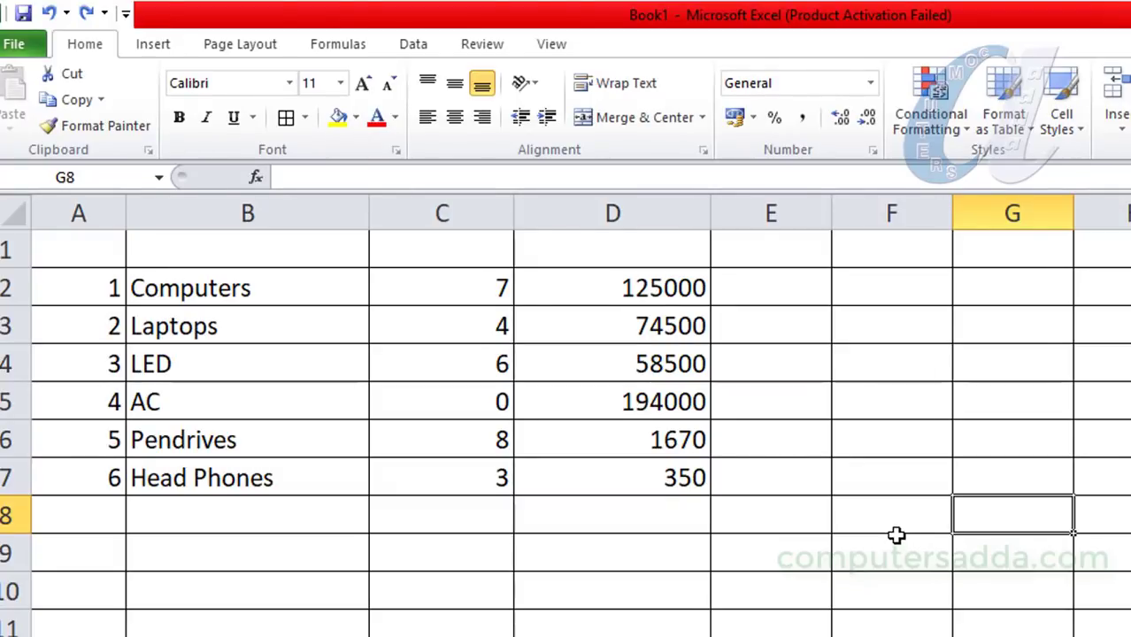
- Select the whole item table A2:D7 and copy it
drag(86, 290, 103, 468)
drag(275, 291, 278, 476)
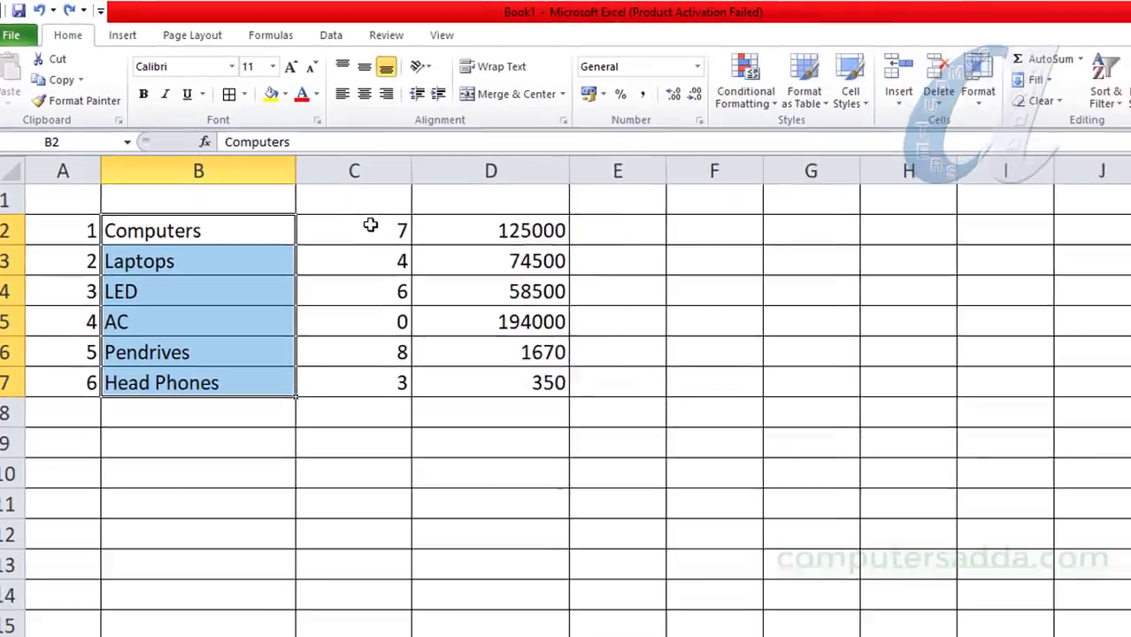
drag(372, 260, 371, 382)
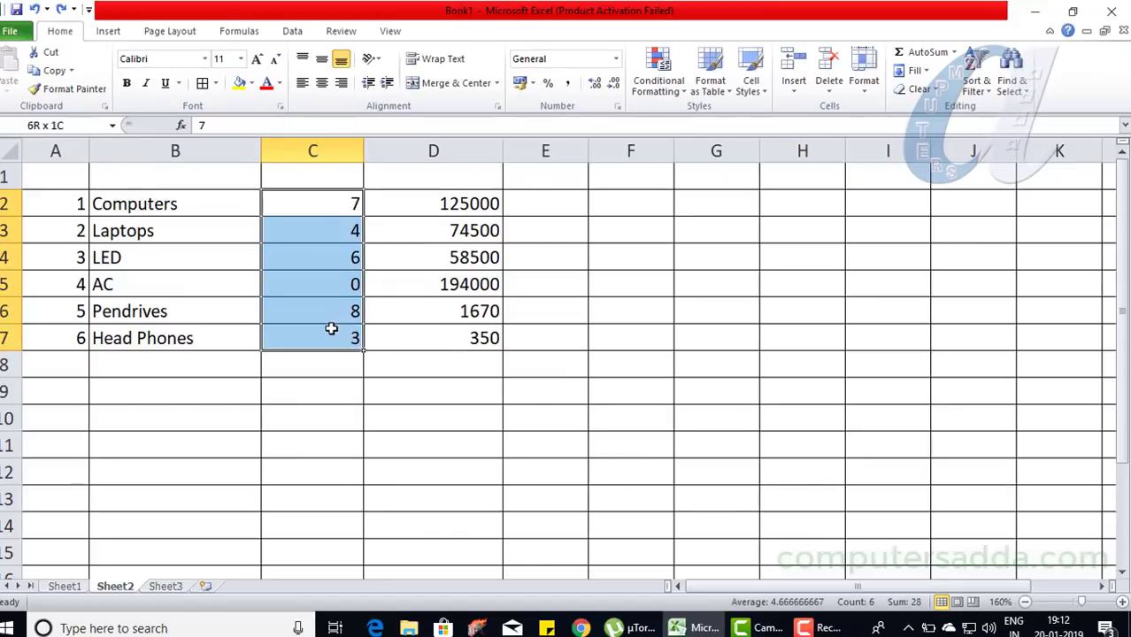
click(515, 230)
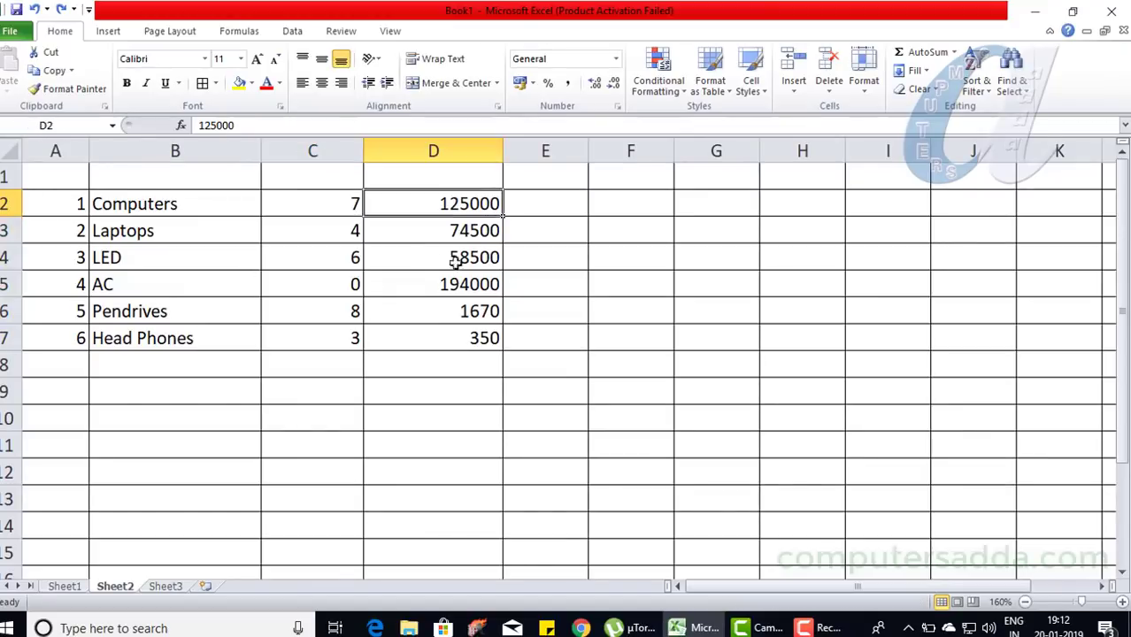
drag(454, 259, 456, 348)
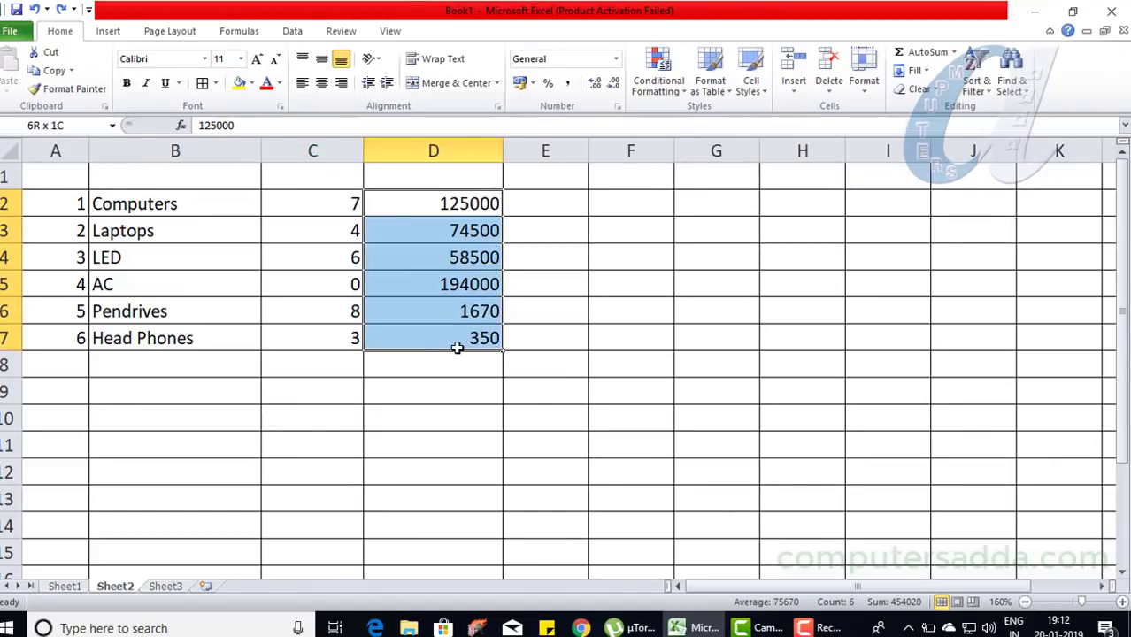
drag(49, 203, 68, 336)
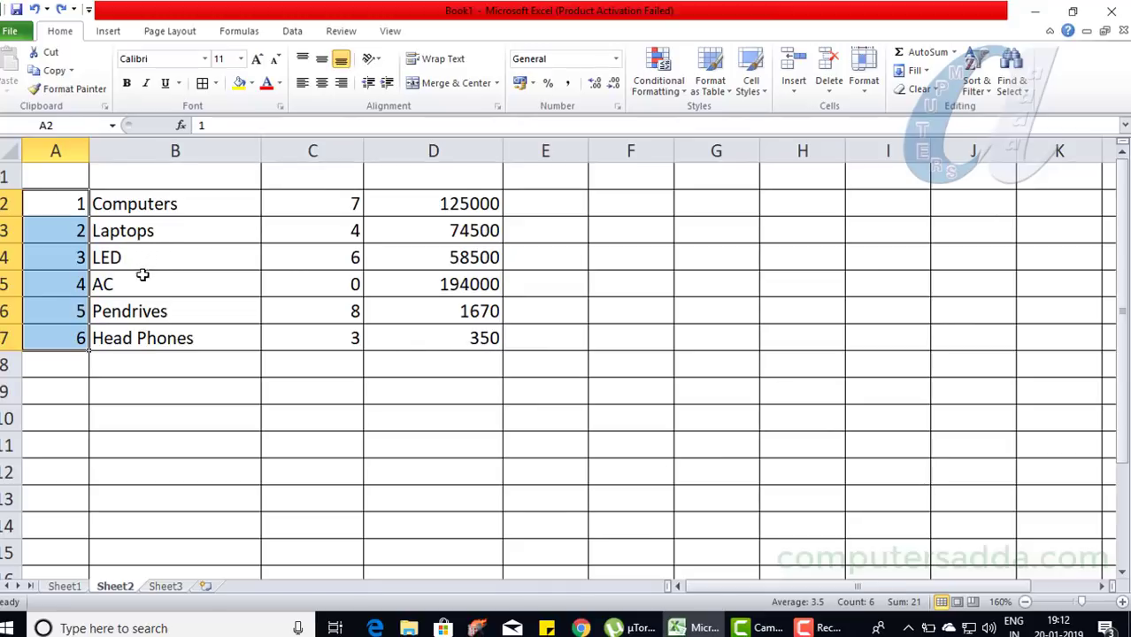
drag(56, 204, 436, 346)
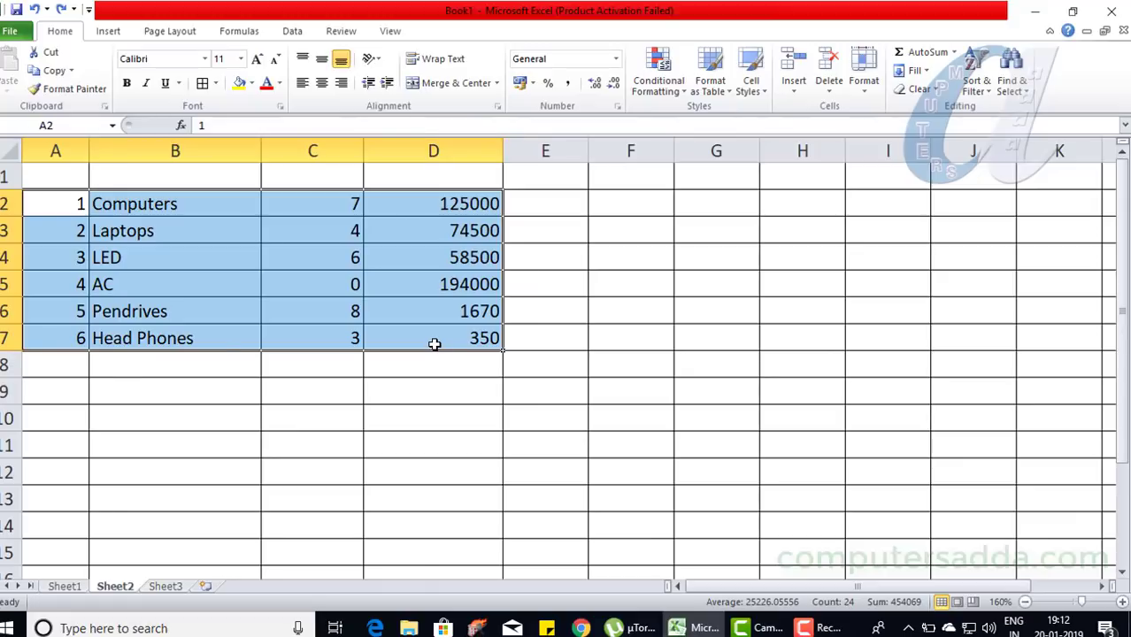
key(ctrl+c)
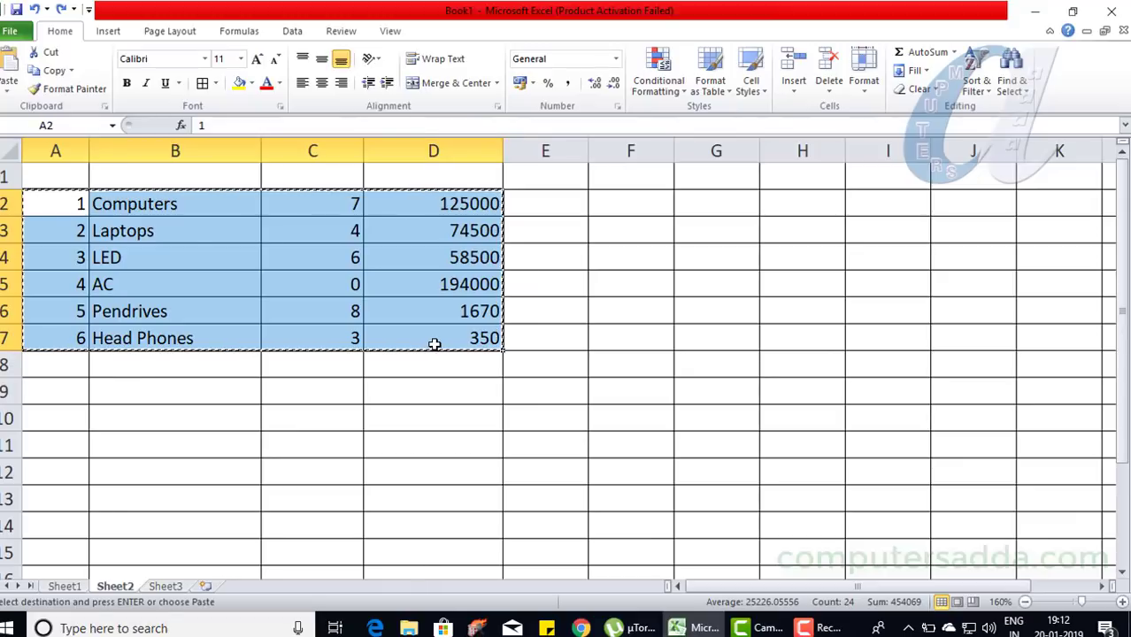
- Zoom out to 130% and pick G2 as the paste destination
click(1026, 602)
click(1025, 602)
click(1025, 602)
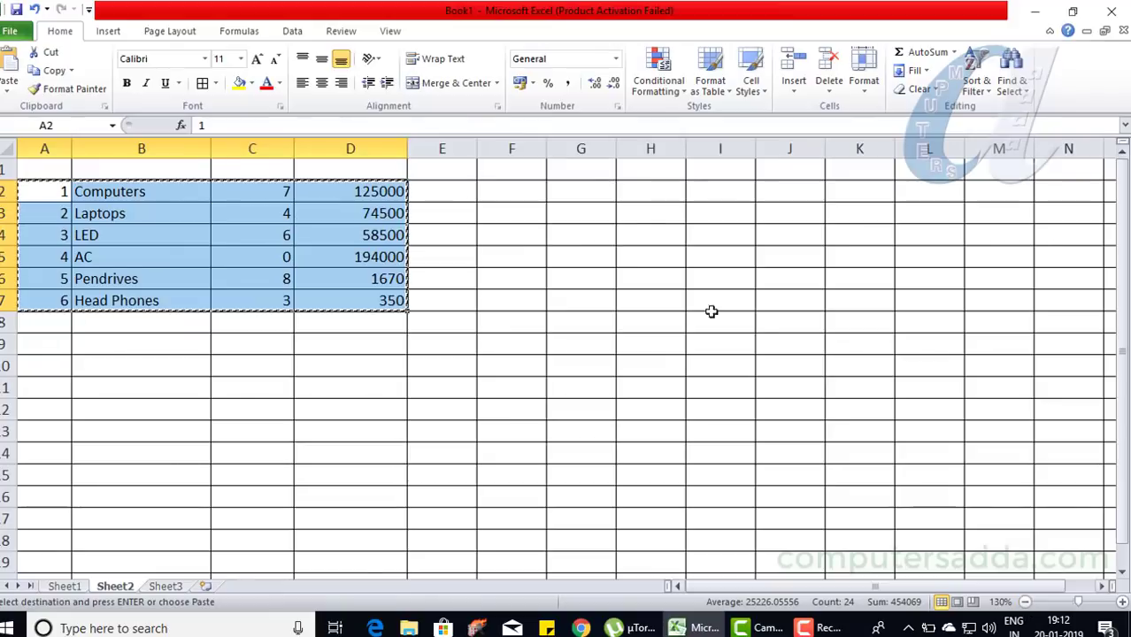
click(568, 196)
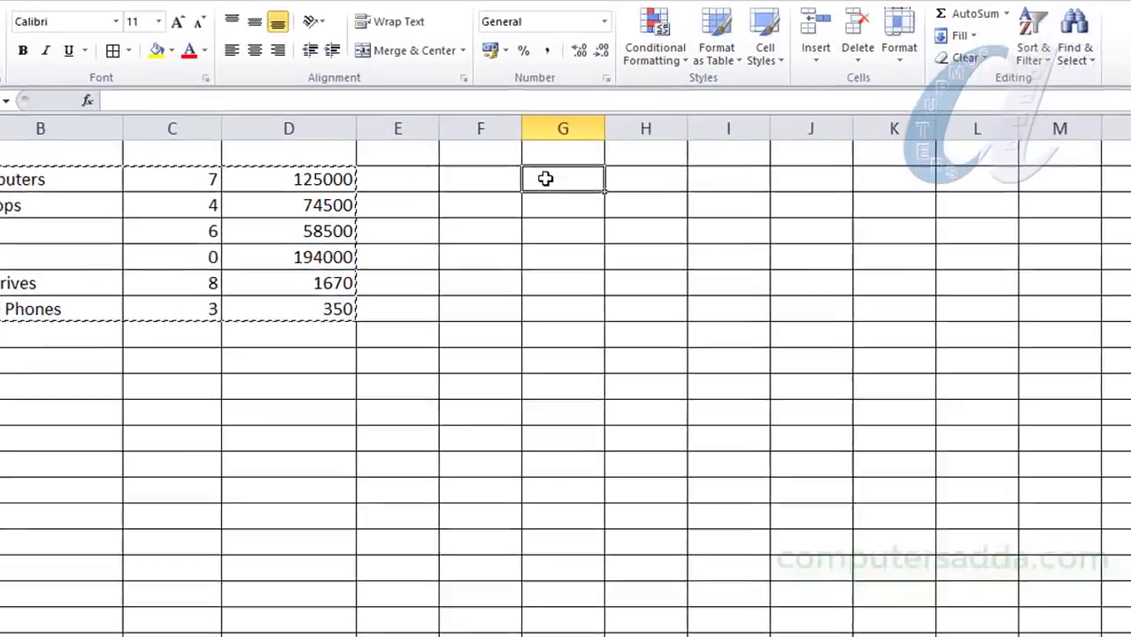
- Paste the copied table at G2 with Paste Special Transpose
right_click(546, 179)
mouse_move(606, 284)
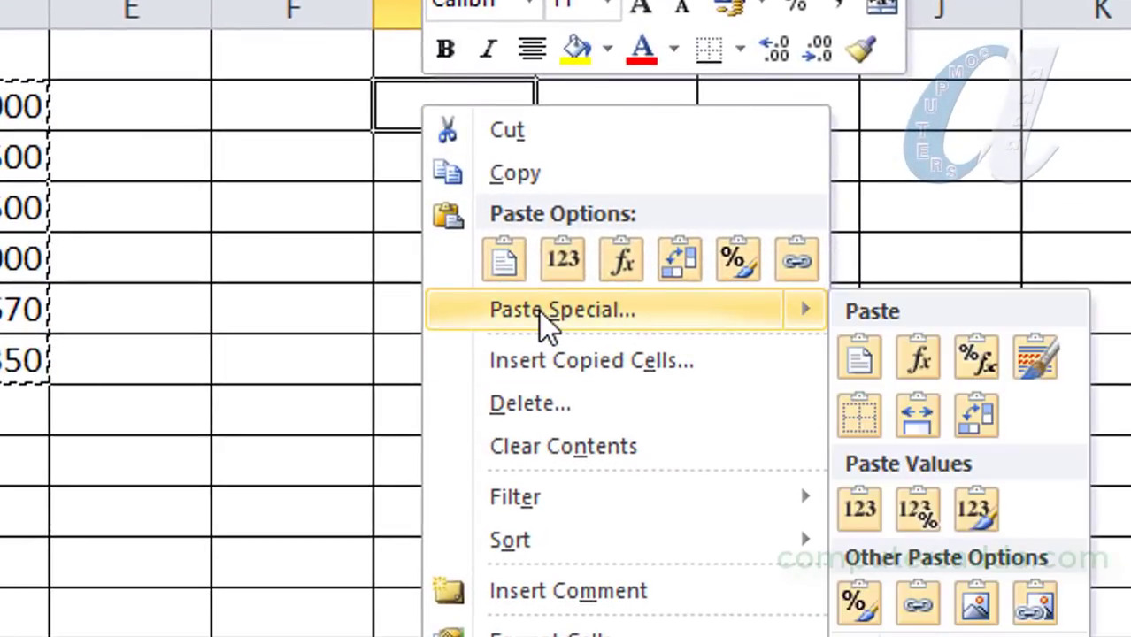
click(539, 309)
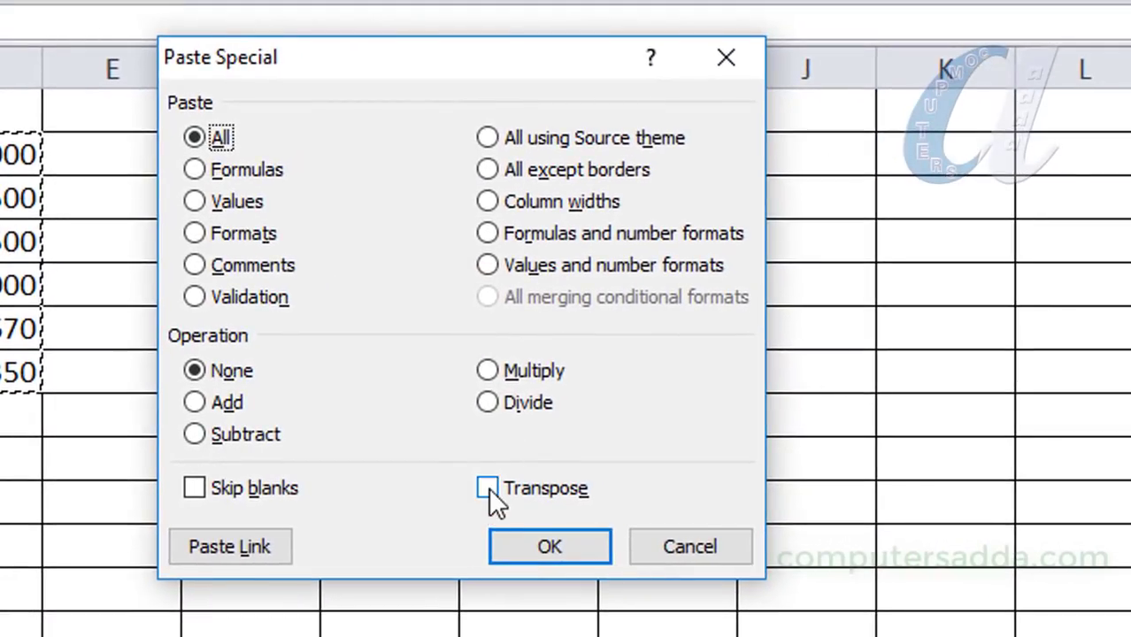
click(487, 489)
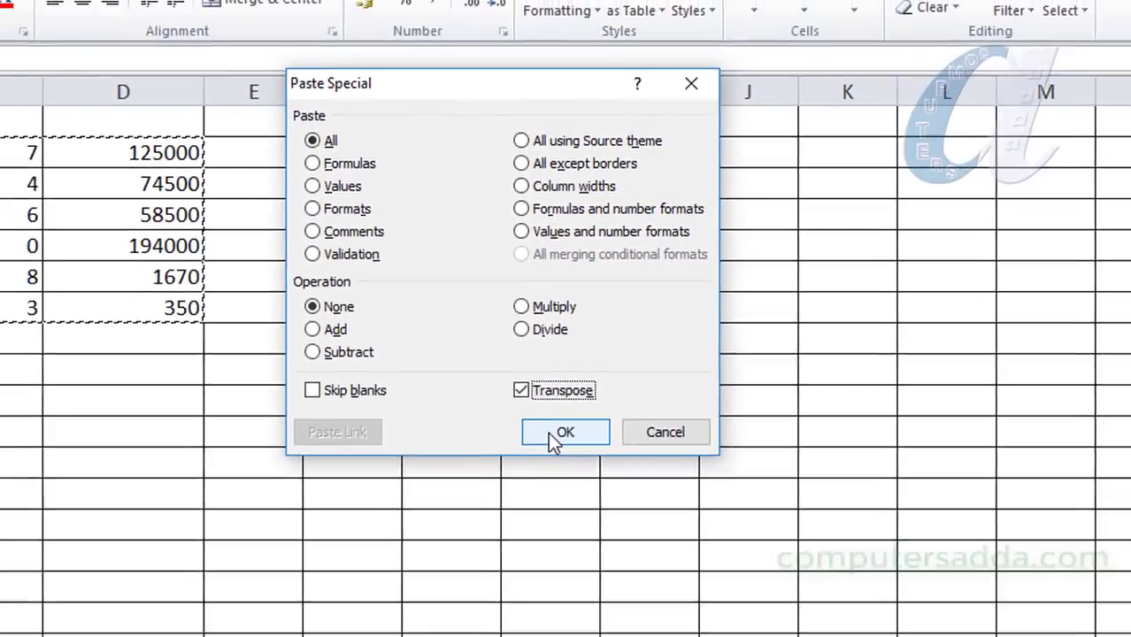
click(536, 545)
click(766, 389)
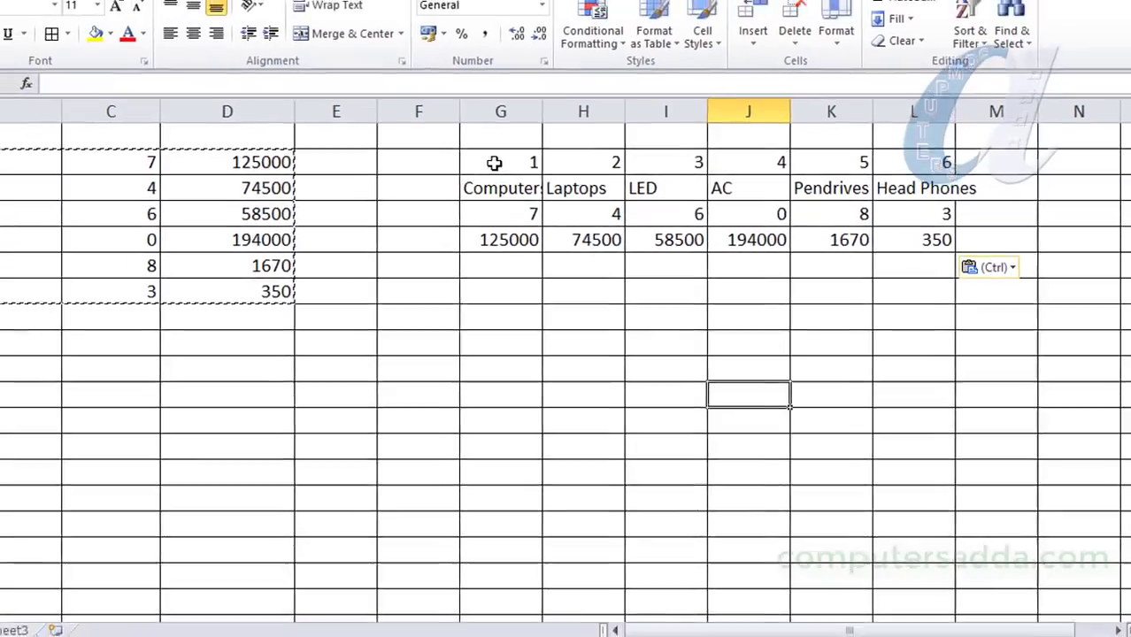
- Select each transposed row in turn: serial numbers, item names, quantities and prices
drag(480, 154, 958, 184)
drag(615, 210, 958, 191)
drag(616, 235, 949, 230)
drag(578, 253, 935, 243)
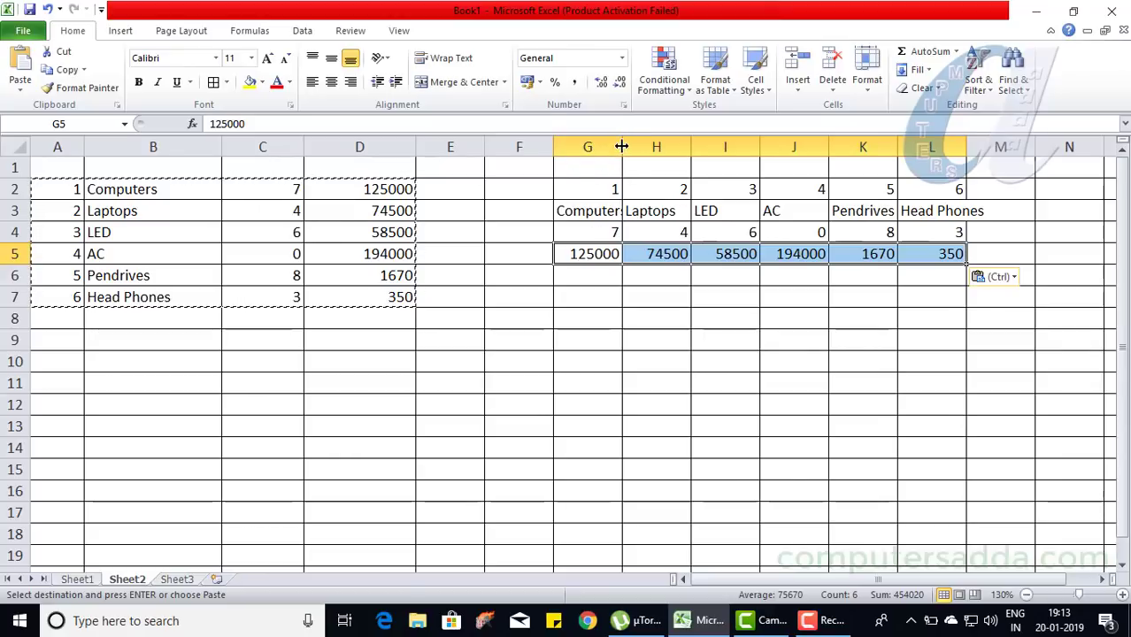
- Auto-fit column G to fit 'Computers', zoom in to about 190%, and scroll back left
drag(624, 146, 622, 146)
double_click(623, 146)
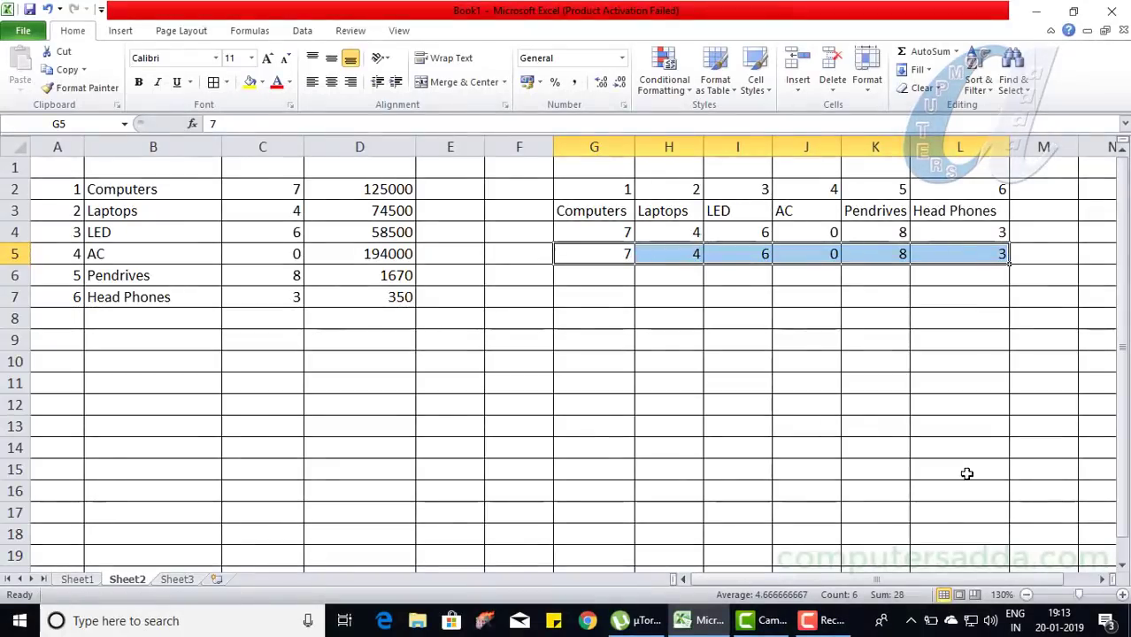
click(1122, 595)
click(1123, 595)
click(1123, 595)
click(1123, 595)
click(1123, 595)
click(1122, 595)
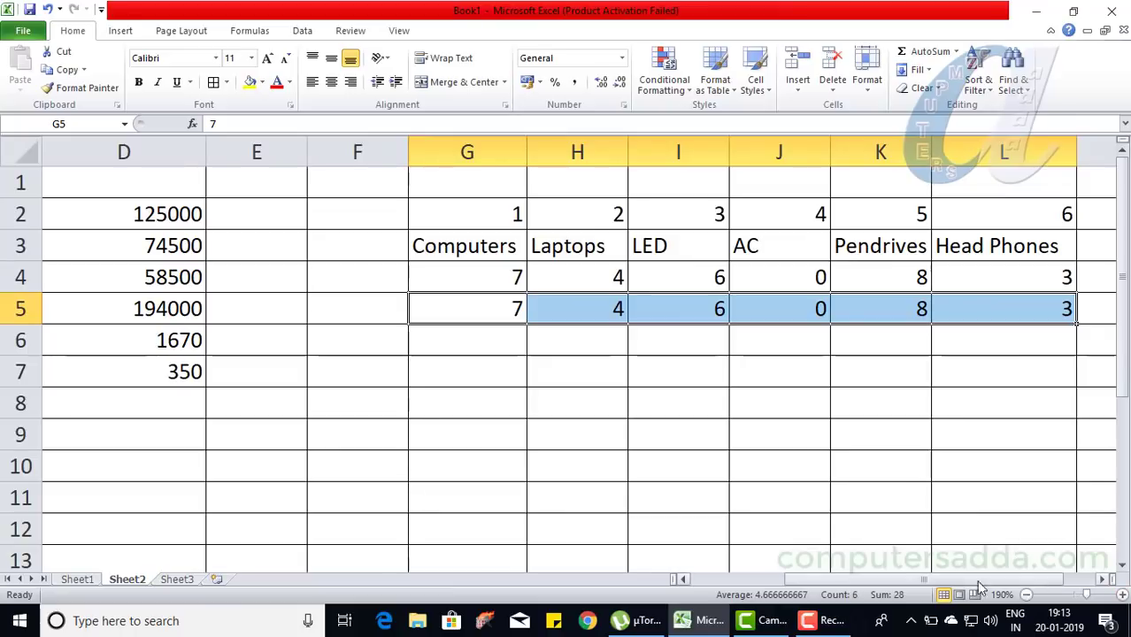
drag(881, 583, 772, 589)
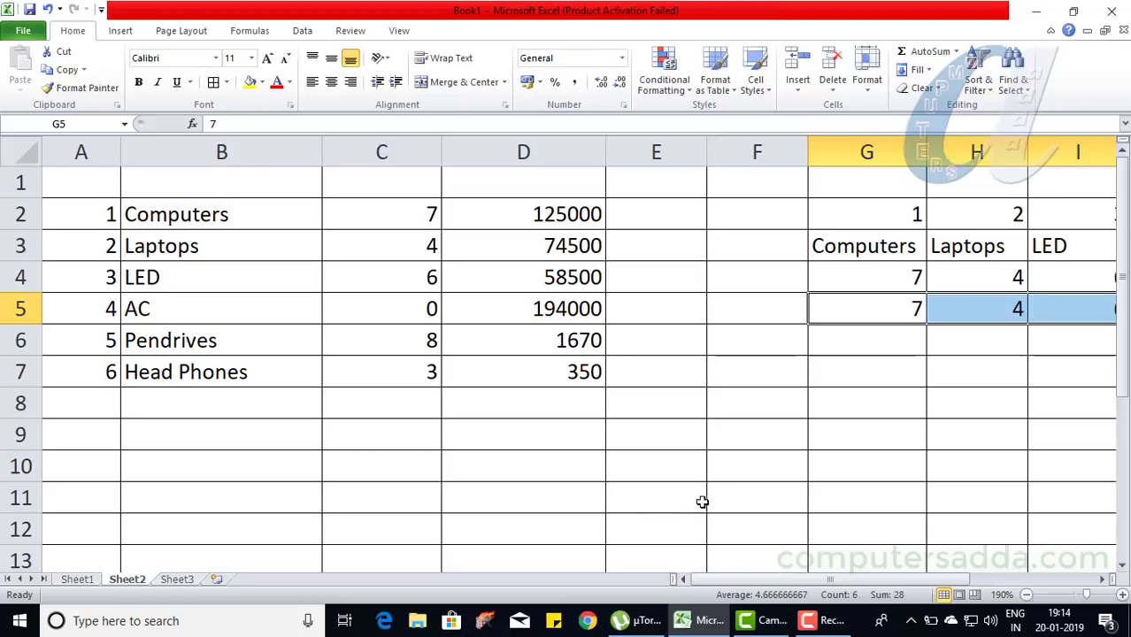
- Give cell B6 (Pendrives) an up-diagonal border from lower-left to upper-right
click(386, 341)
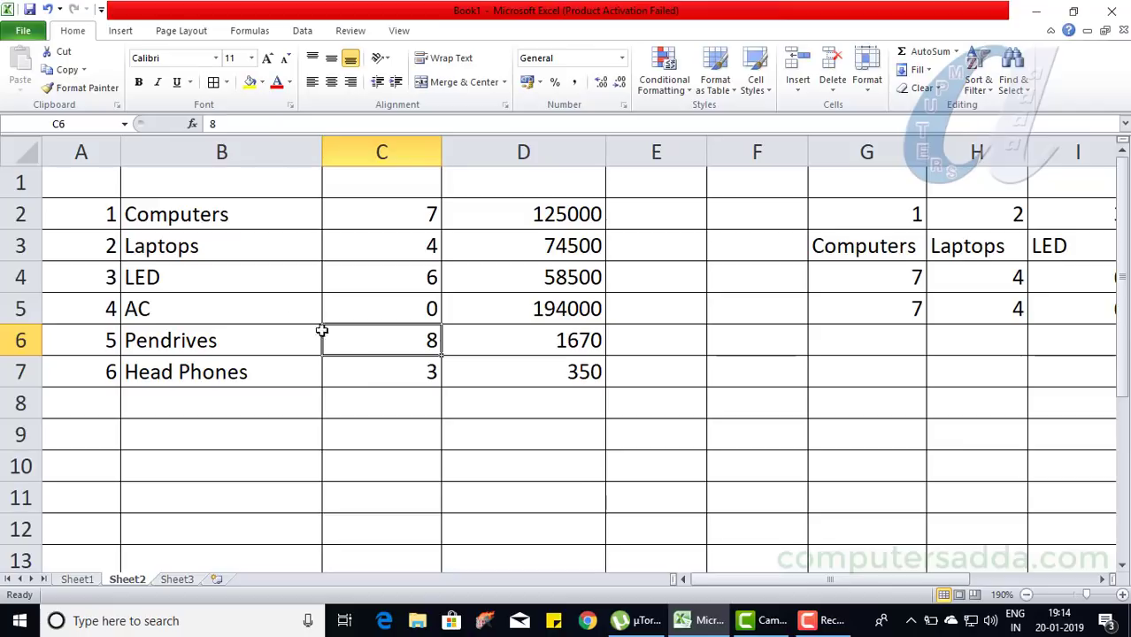
click(222, 341)
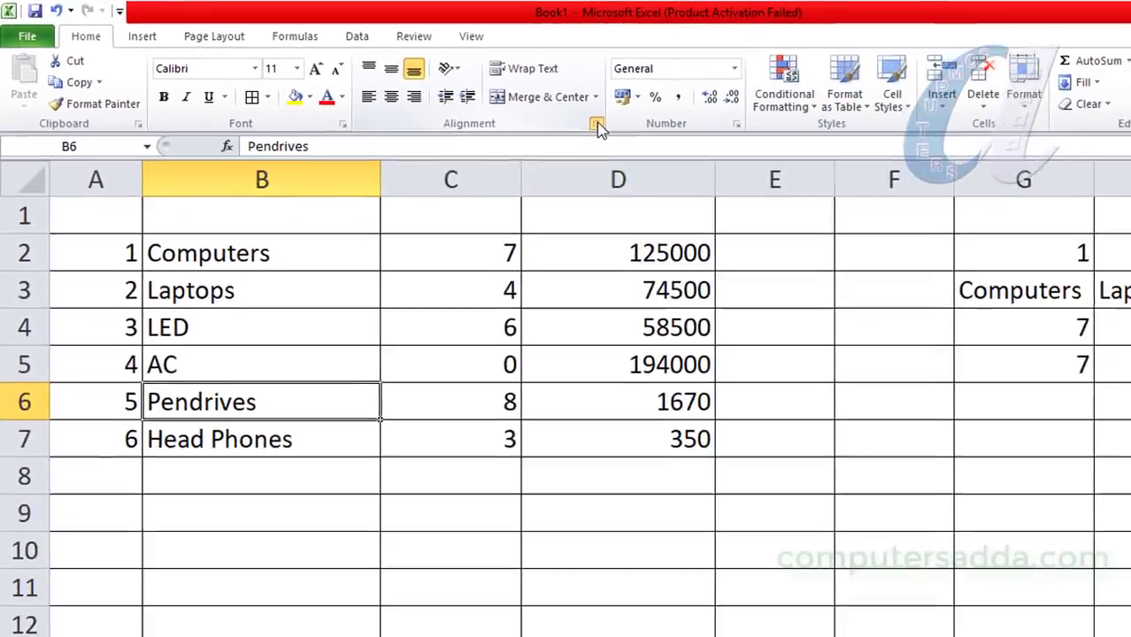
click(938, 197)
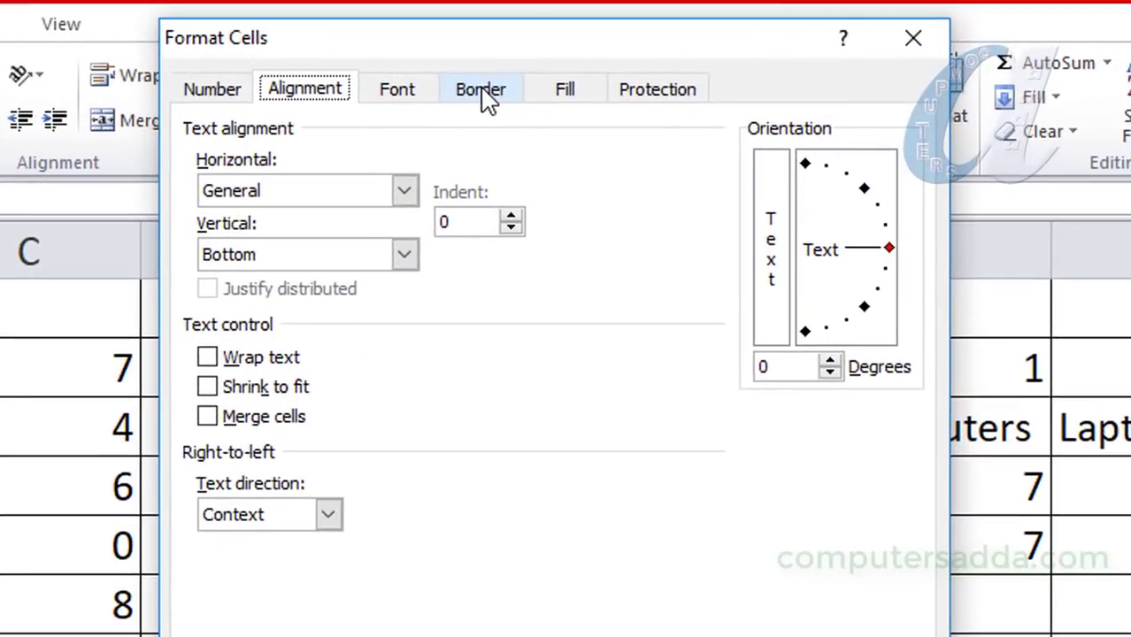
click(485, 92)
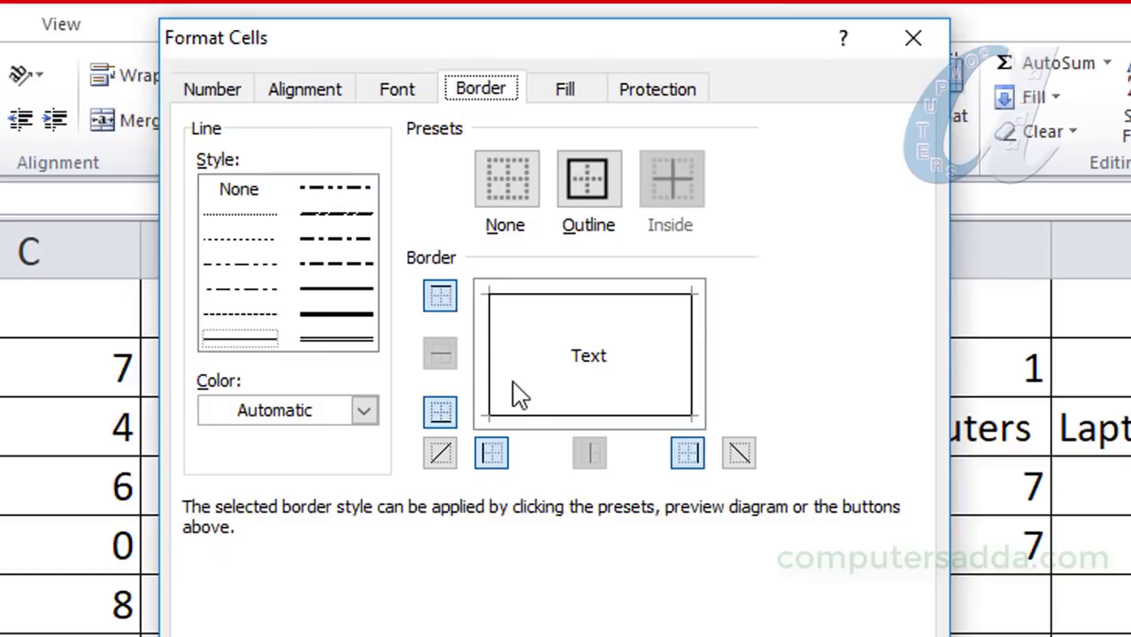
click(443, 455)
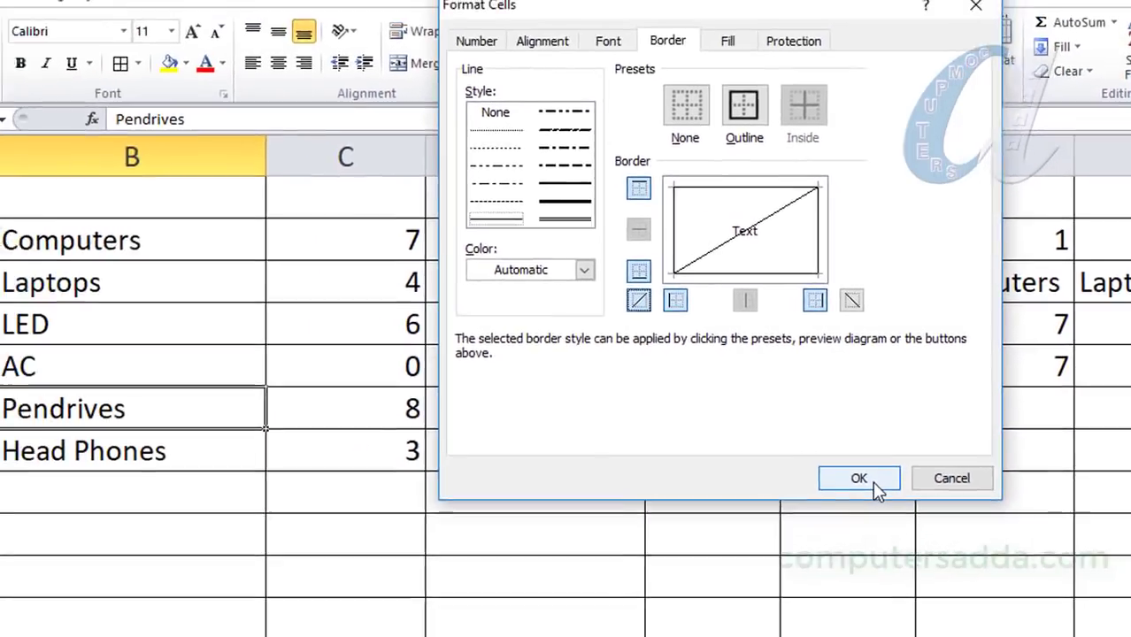
click(875, 483)
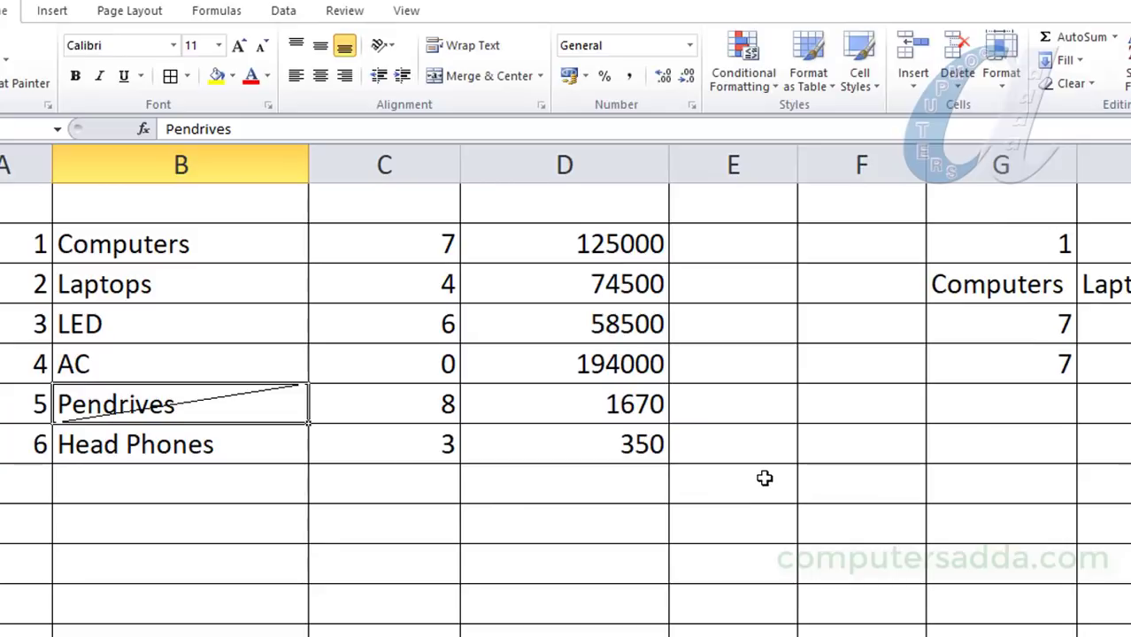
- Give cell C7 (quantity 3, Head Phones) only a top-left to bottom-right diagonal border
click(379, 445)
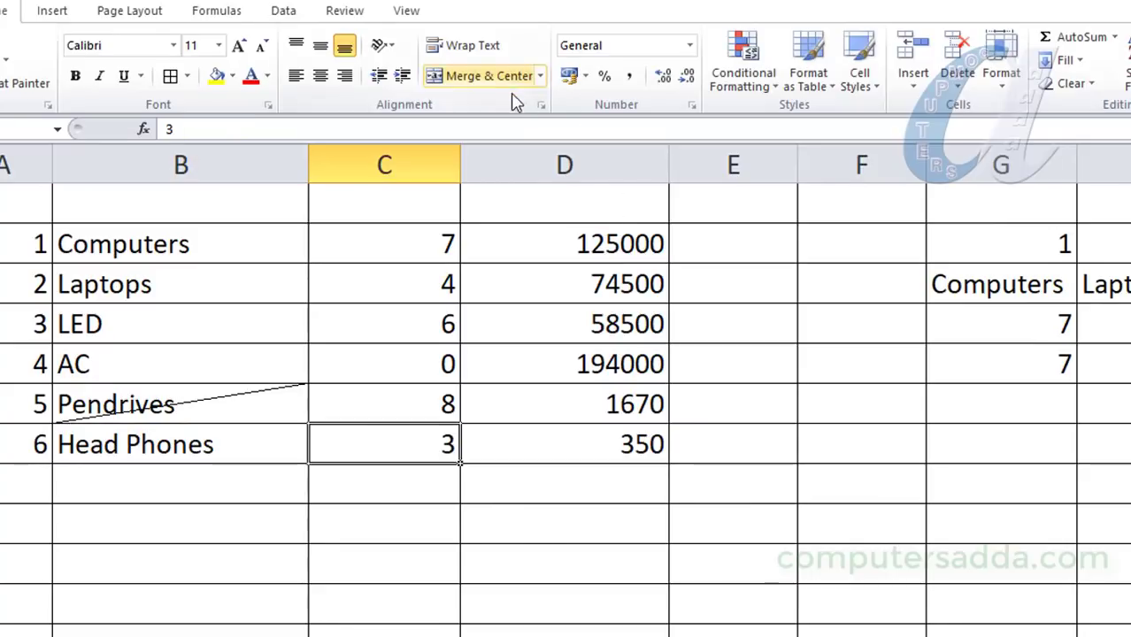
click(542, 106)
click(704, 60)
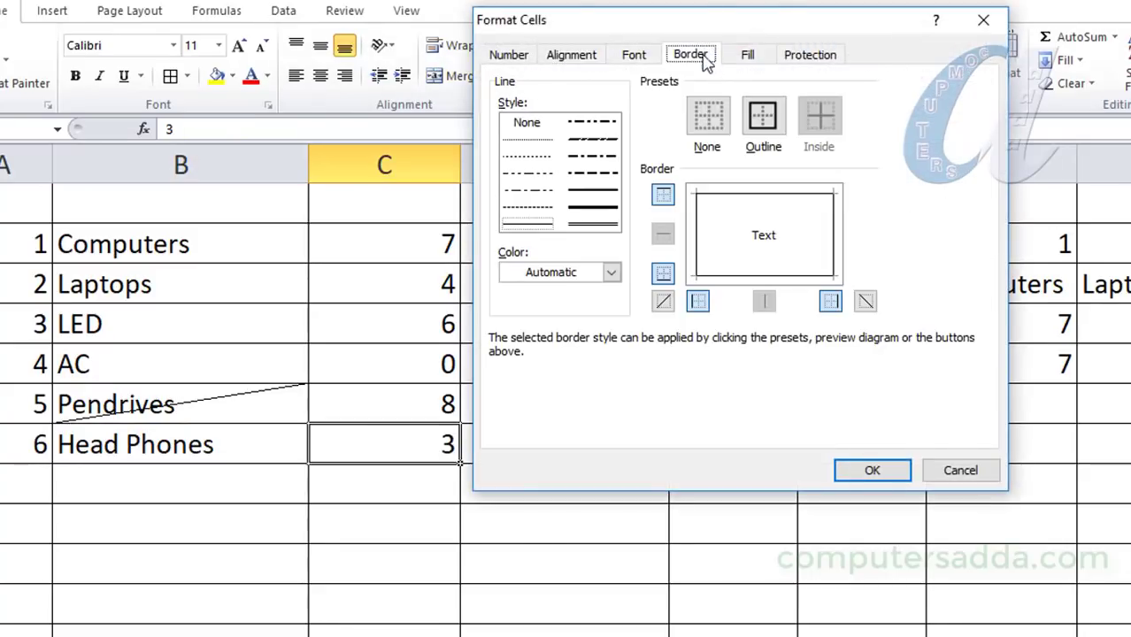
click(663, 301)
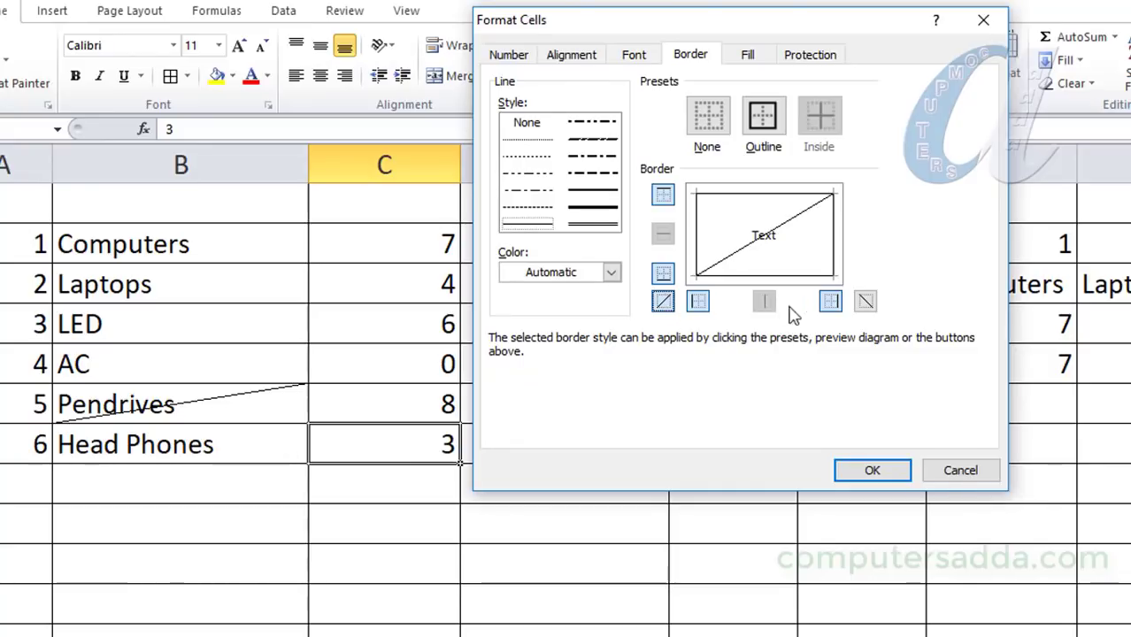
click(866, 301)
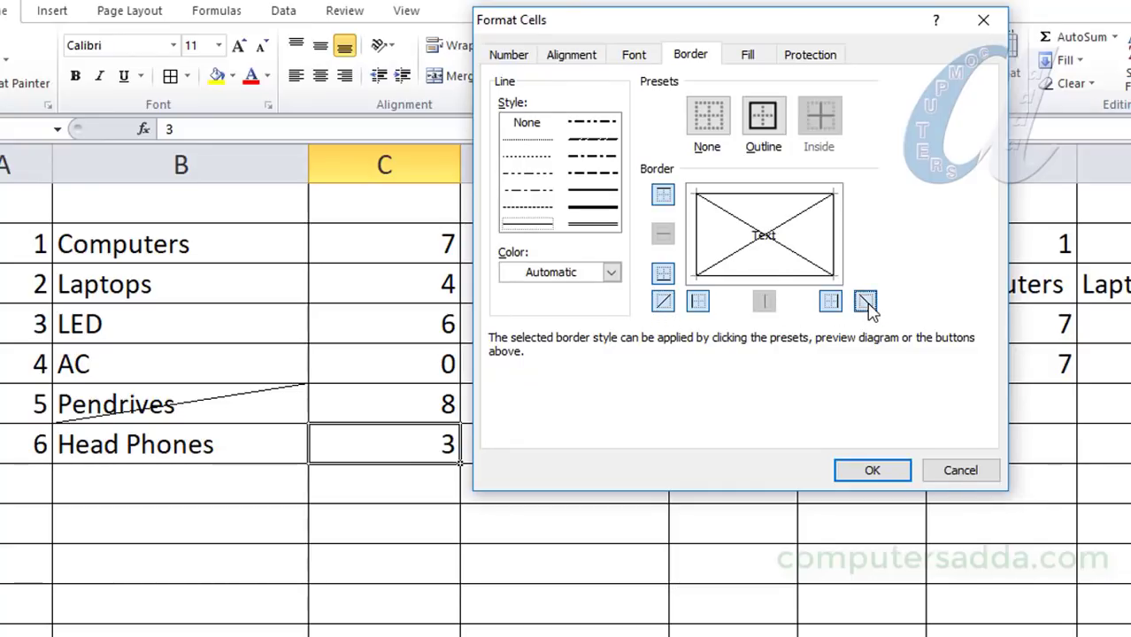
click(663, 302)
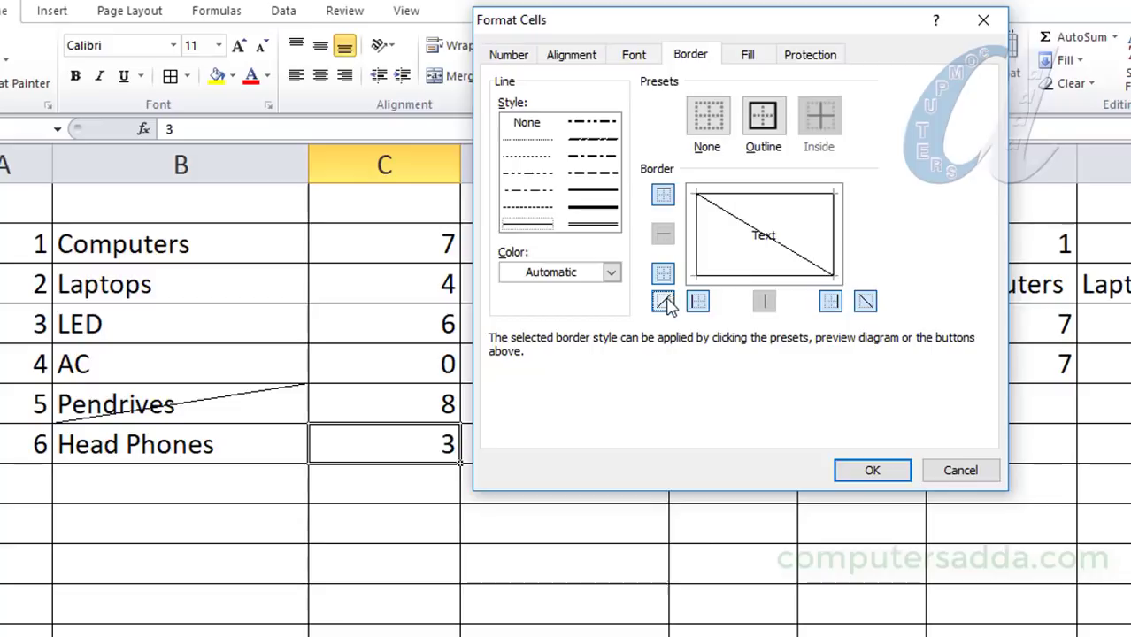
click(873, 471)
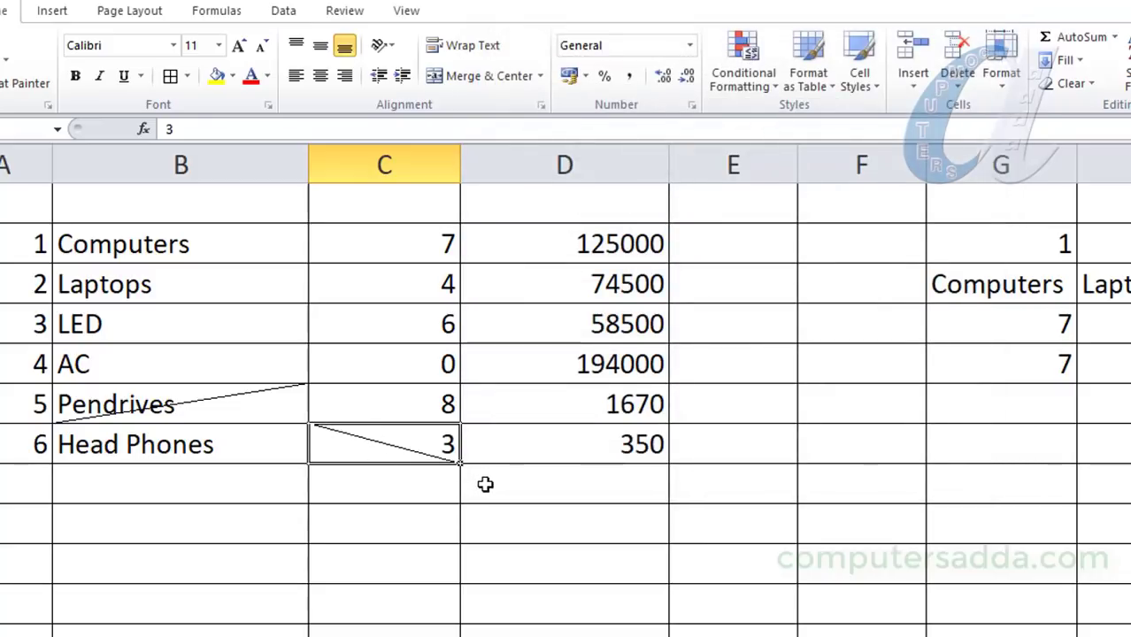
click(494, 520)
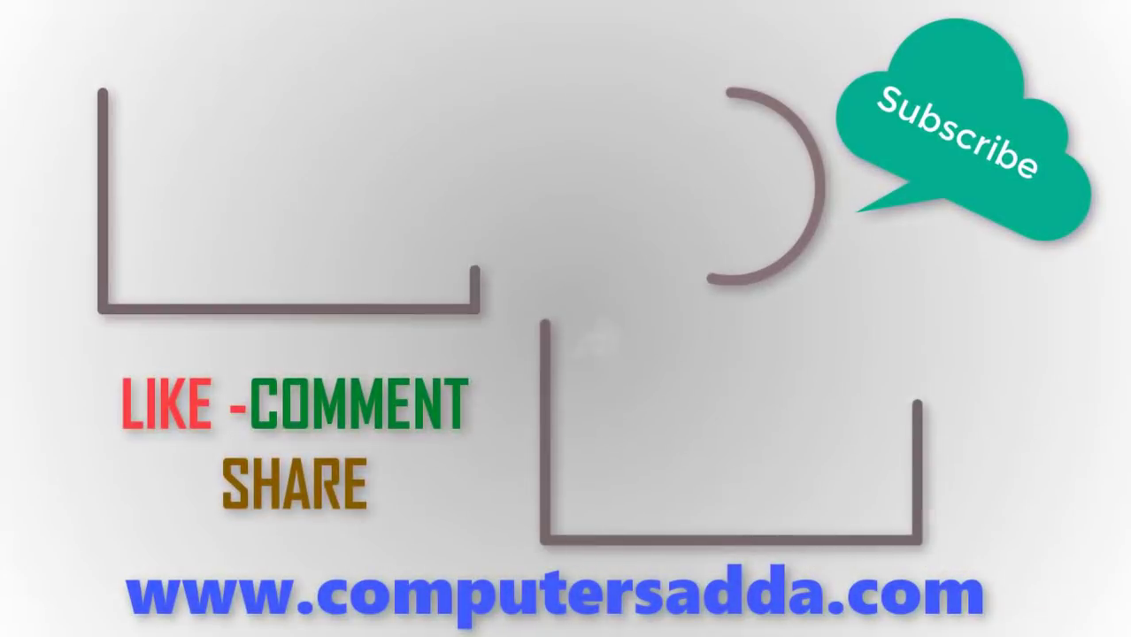